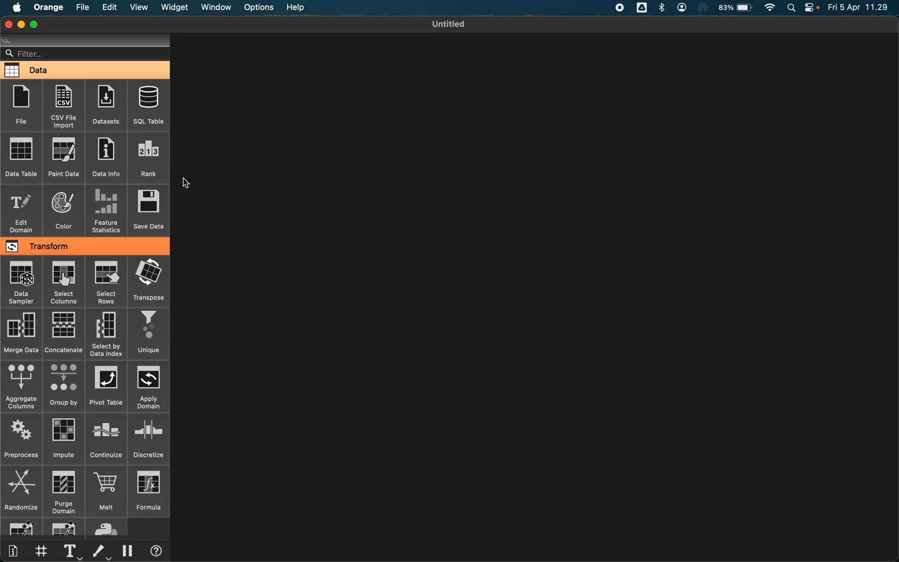
Place a single Datasets widget on the canvas, deleting the accidental duplicate copy
{"action": "double_click", "coordinate": [109, 108]}
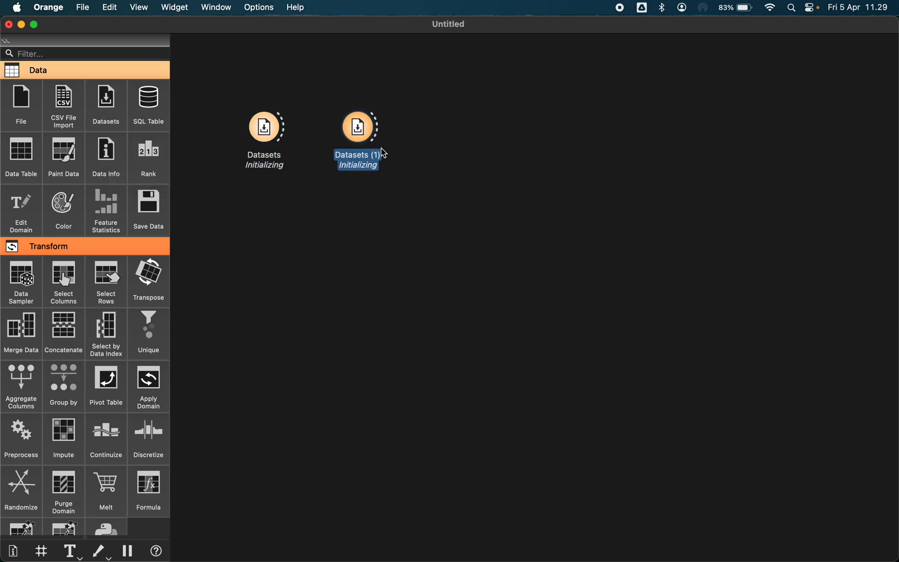
{"action": "left_click_drag", "start_coordinate": [337, 96], "coordinate": [386, 195]}
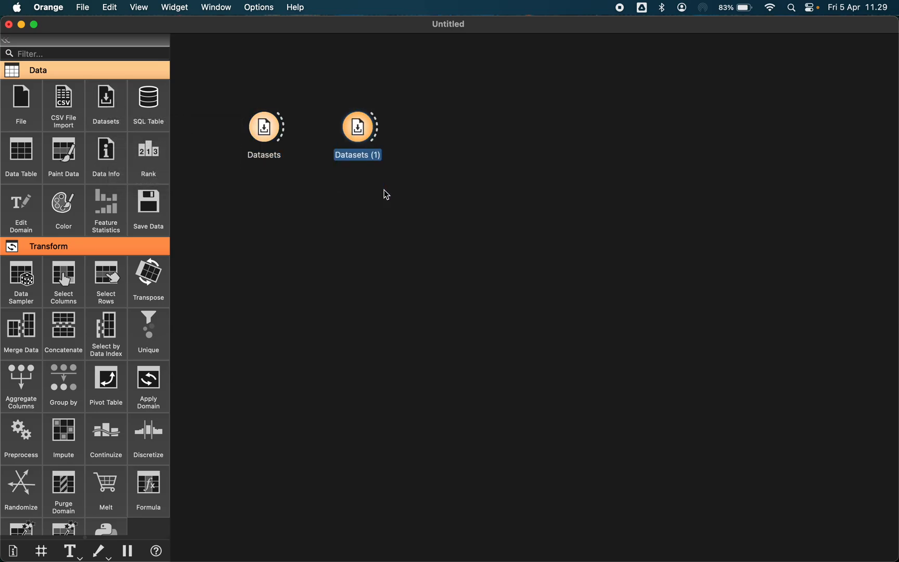
{"action": "key", "text": "Delete"}
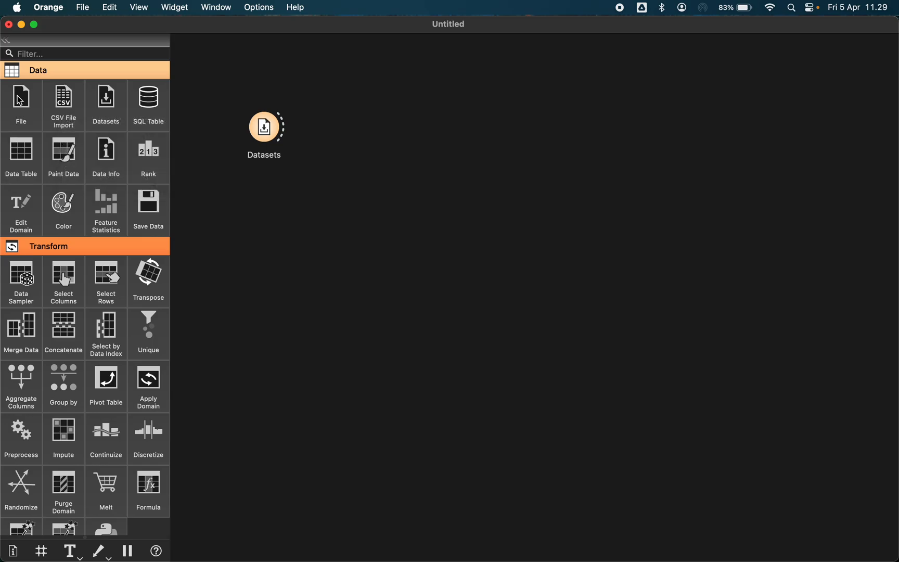
Open the Datasets widget and choose the Adult Census Income dataset
{"action": "double_click", "coordinate": [278, 135]}
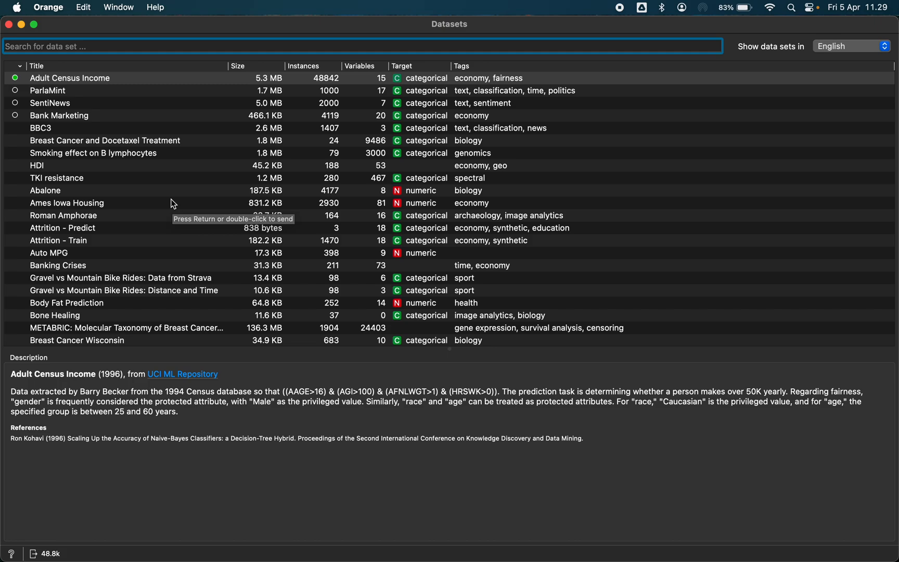
{"action": "scroll", "coordinate": [172, 202], "scroll_direction": "down", "scroll_amount": 15}
{"action": "scroll", "coordinate": [164, 213], "scroll_direction": "up", "scroll_amount": 15}
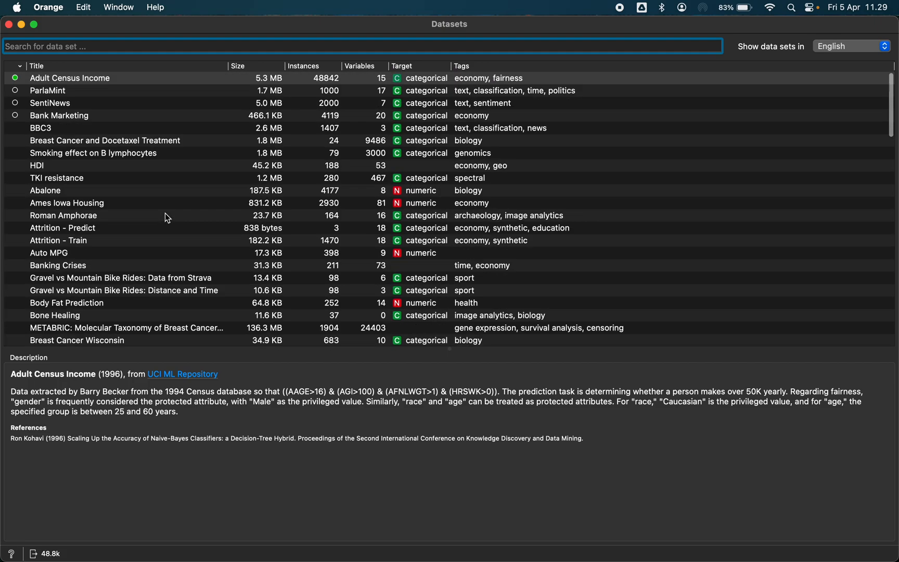
{"action": "left_click", "coordinate": [86, 85]}
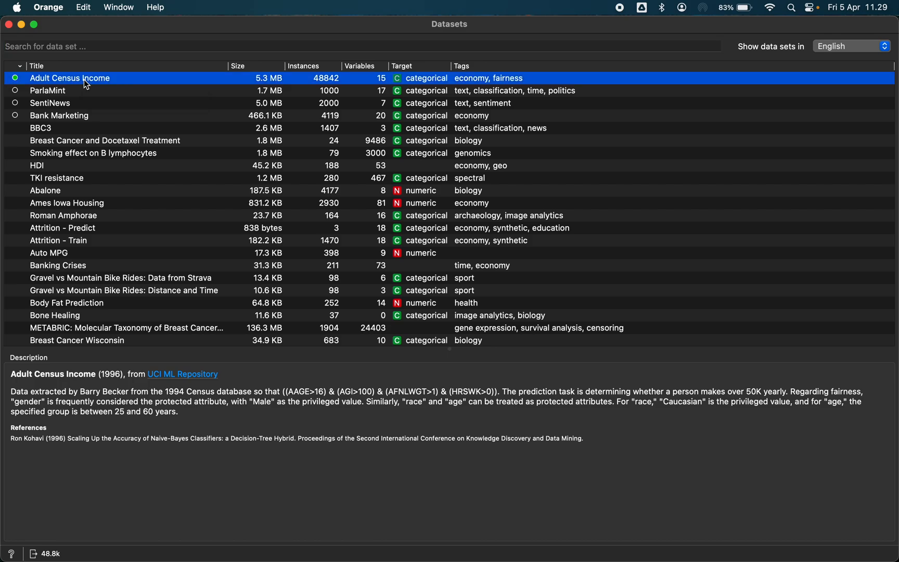
{"action": "left_click", "coordinate": [9, 24]}
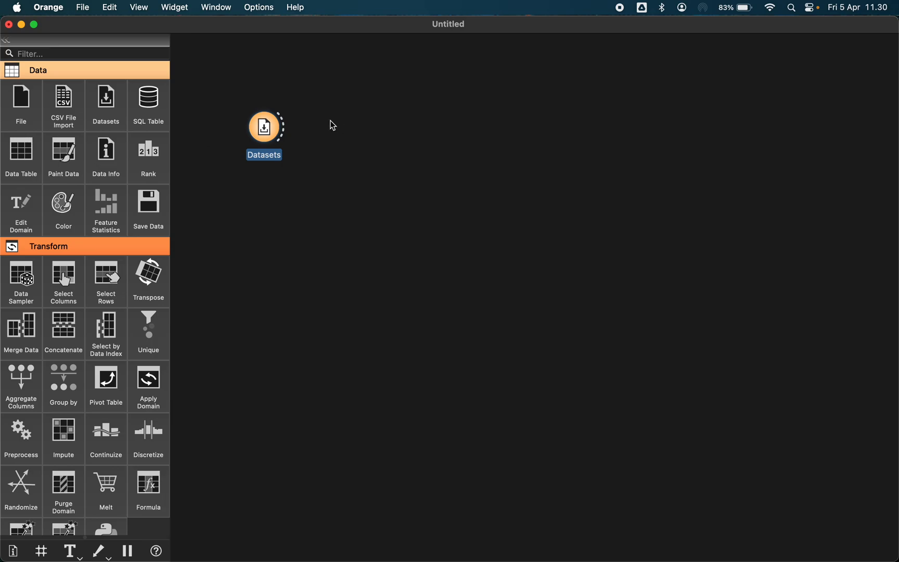
Add a Data Table widget, connect Datasets to it, and view the loaded data
{"action": "left_click", "coordinate": [28, 156]}
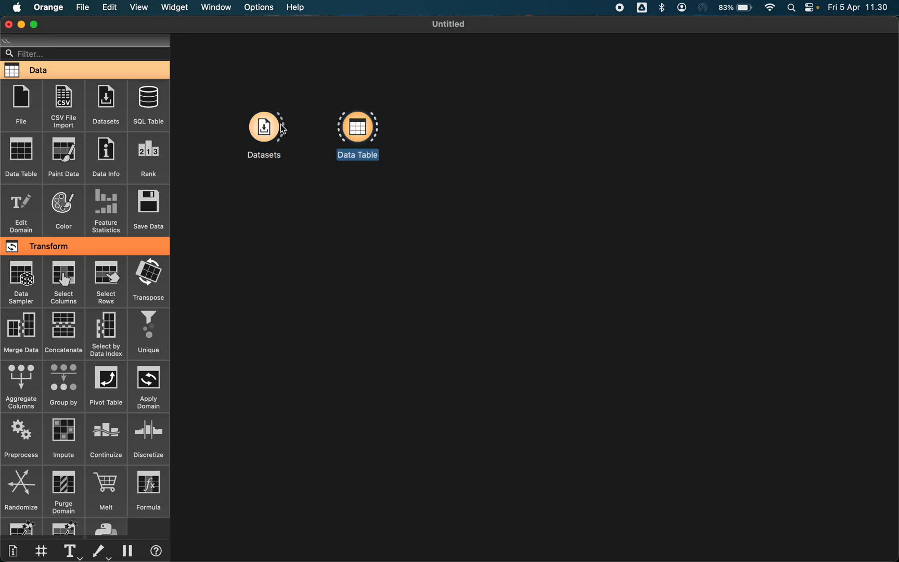
{"action": "left_click_drag", "start_coordinate": [285, 128], "coordinate": [341, 130]}
{"action": "double_click", "coordinate": [355, 129]}
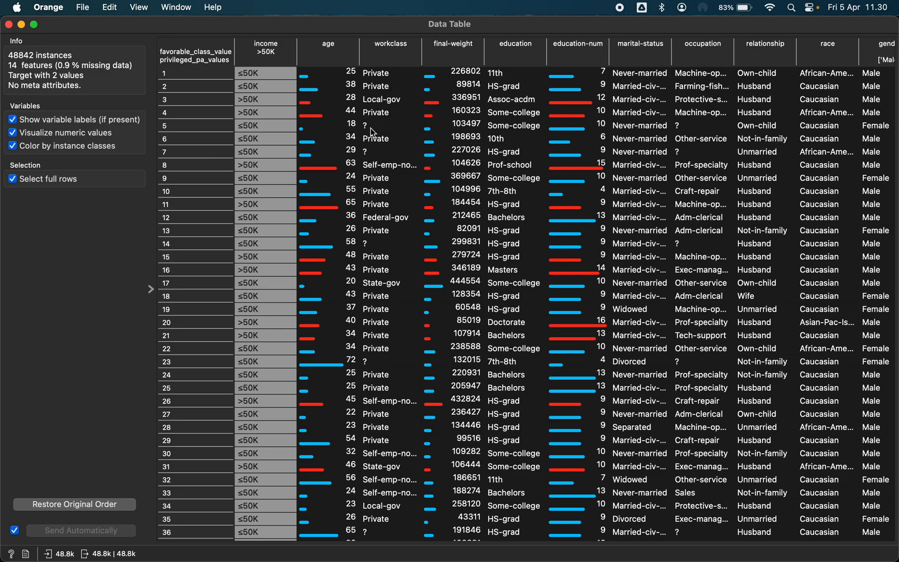
{"action": "left_click", "coordinate": [8, 25]}
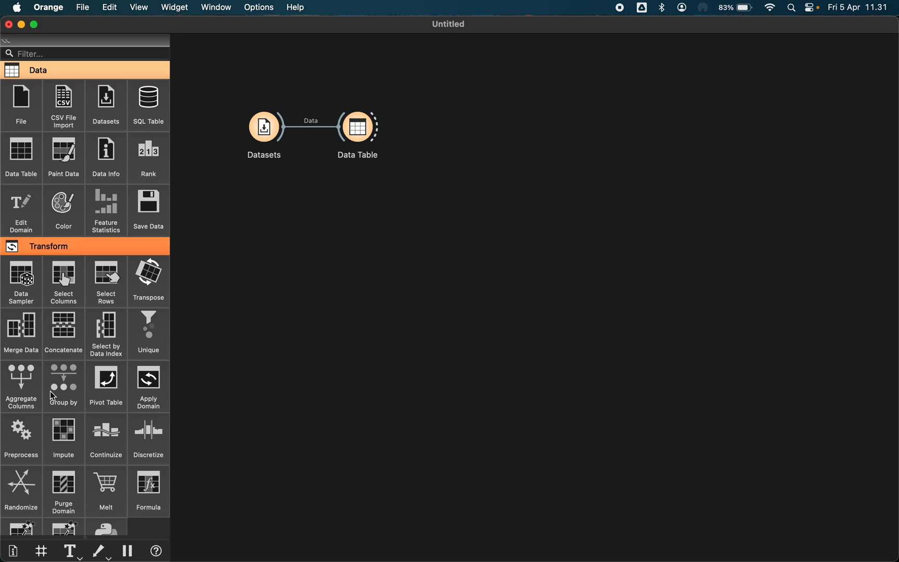
Add a Preprocess widget and remove all of its default preprocessors
{"action": "left_click", "coordinate": [32, 442]}
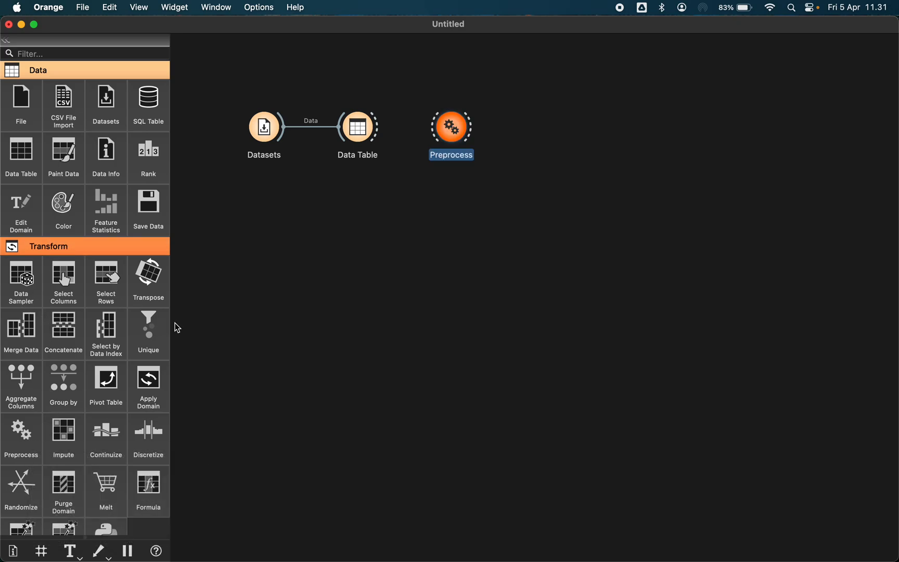
{"action": "double_click", "coordinate": [453, 130]}
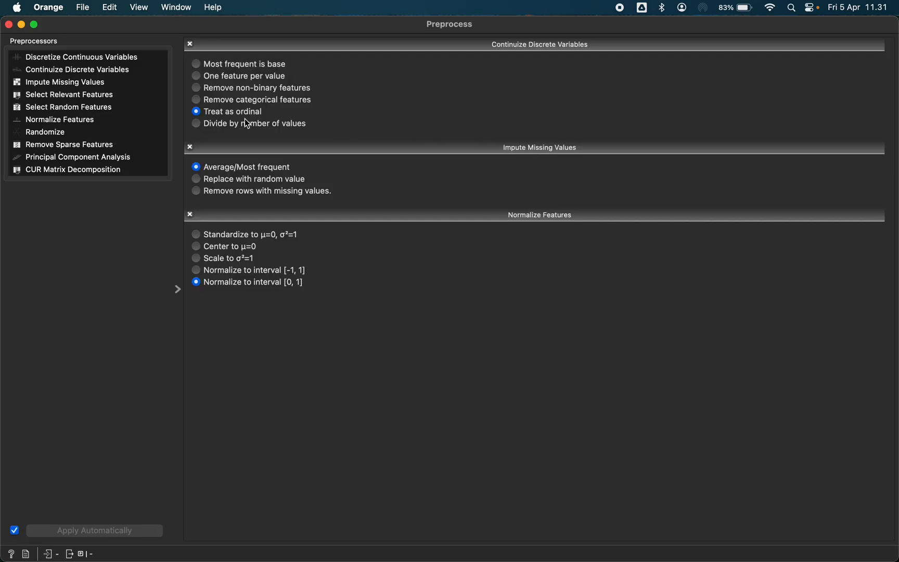
{"action": "left_click", "coordinate": [190, 45]}
{"action": "left_click", "coordinate": [190, 44]}
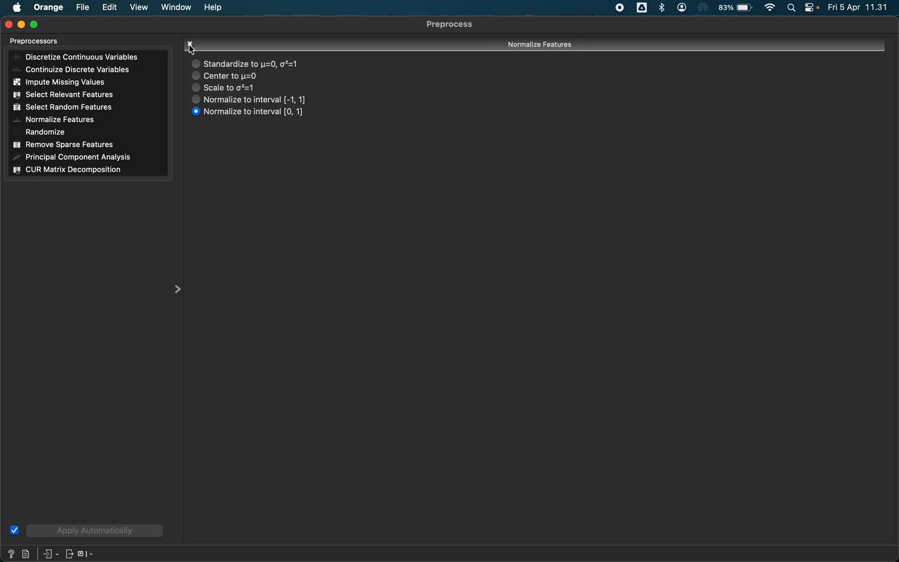
{"action": "left_click", "coordinate": [191, 44]}
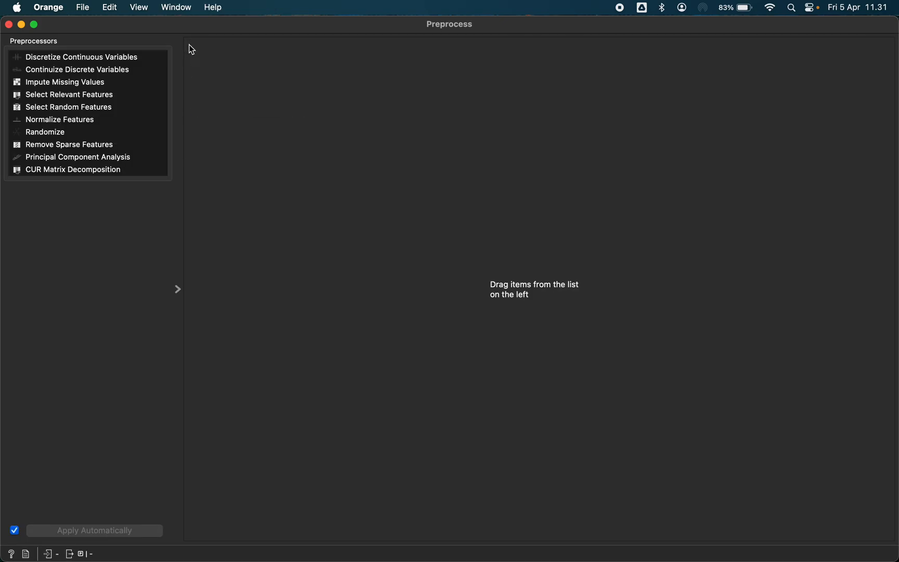
Add a Continuize Discrete Variables preprocessor set to Treat as ordinal
{"action": "left_click", "coordinate": [86, 81]}
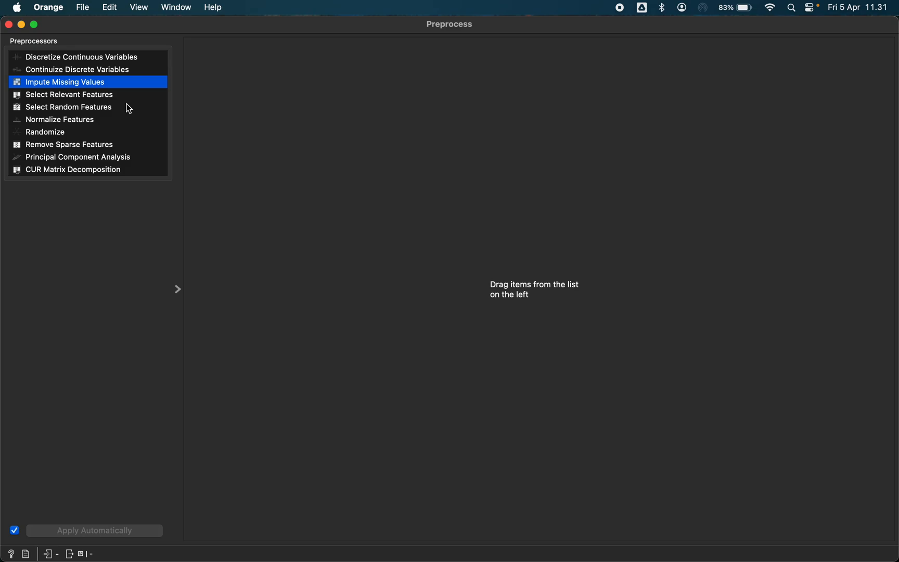
{"action": "double_click", "coordinate": [106, 71]}
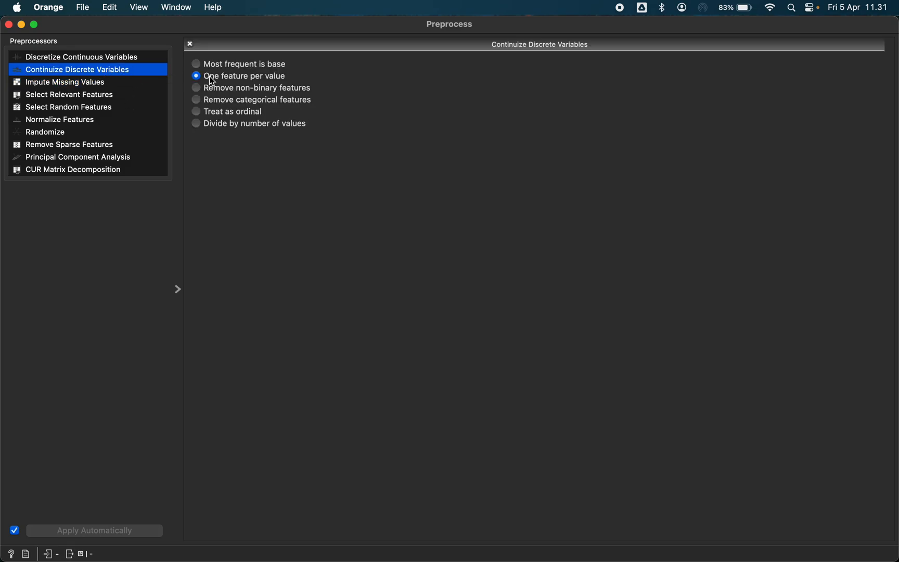
{"action": "left_click", "coordinate": [237, 115]}
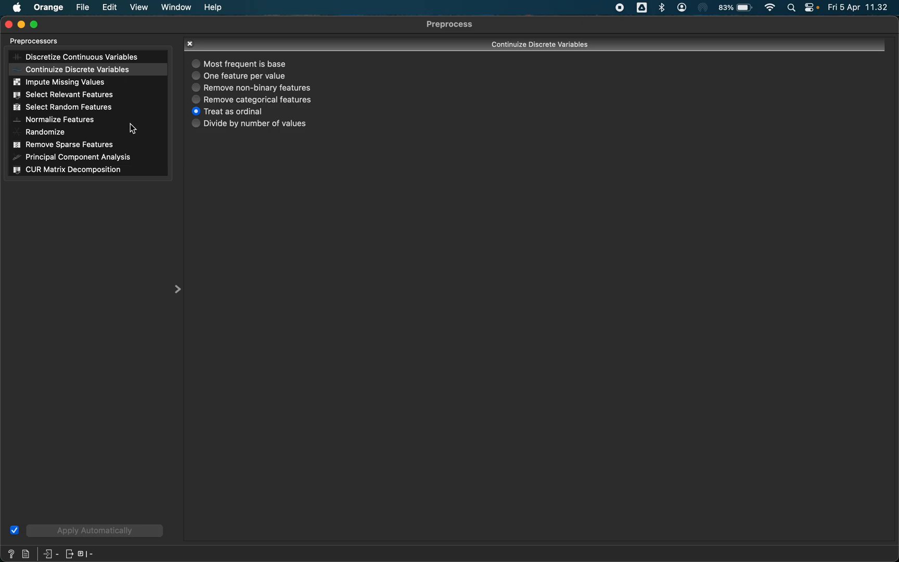
{"action": "left_click", "coordinate": [9, 25]}
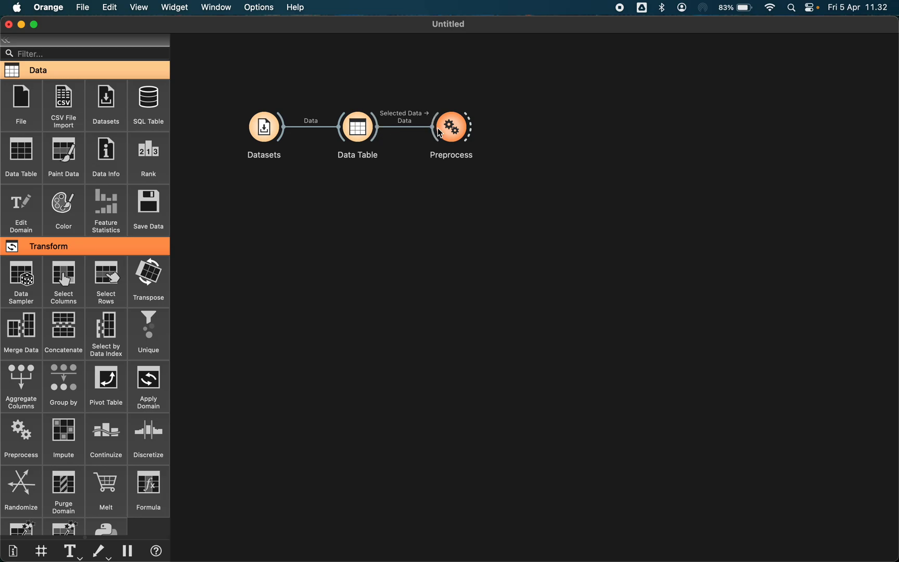
Add a second Data Table, connect Preprocess to it, and view the preprocessed data
{"action": "left_click", "coordinate": [21, 159]}
{"action": "left_click_drag", "start_coordinate": [477, 130], "coordinate": [538, 132]}
{"action": "double_click", "coordinate": [545, 135]}
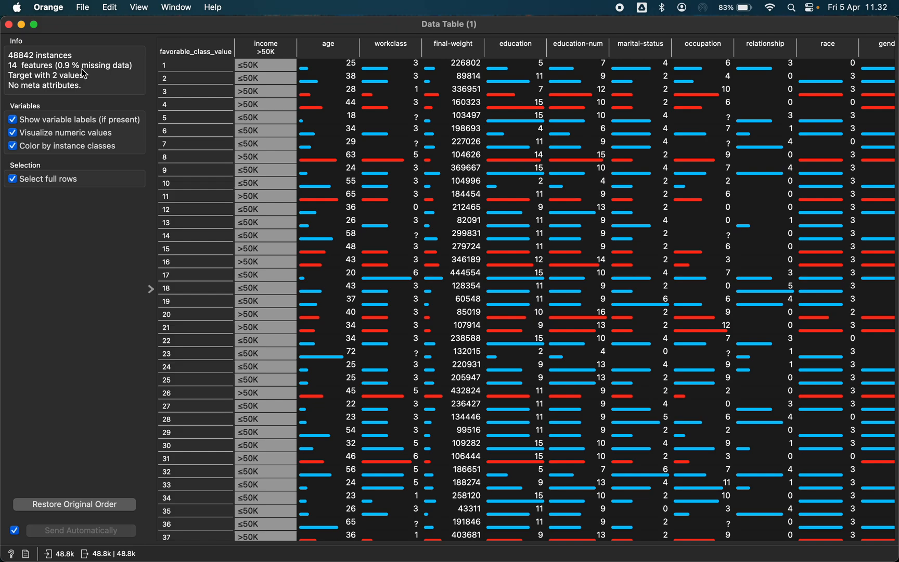
{"action": "left_click", "coordinate": [8, 24]}
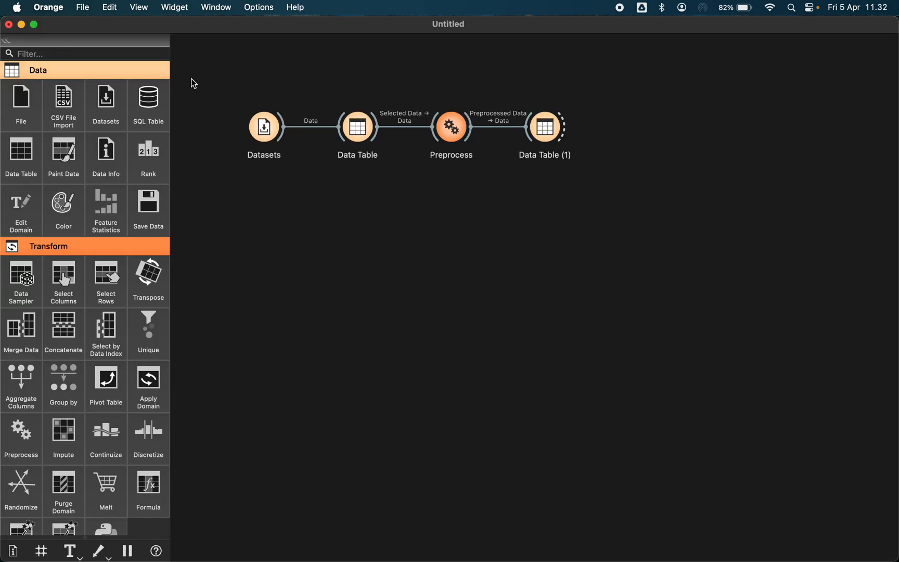
Add an Impute Missing Values preprocessor with Average/Most frequent and check the resulting table
{"action": "double_click", "coordinate": [443, 132]}
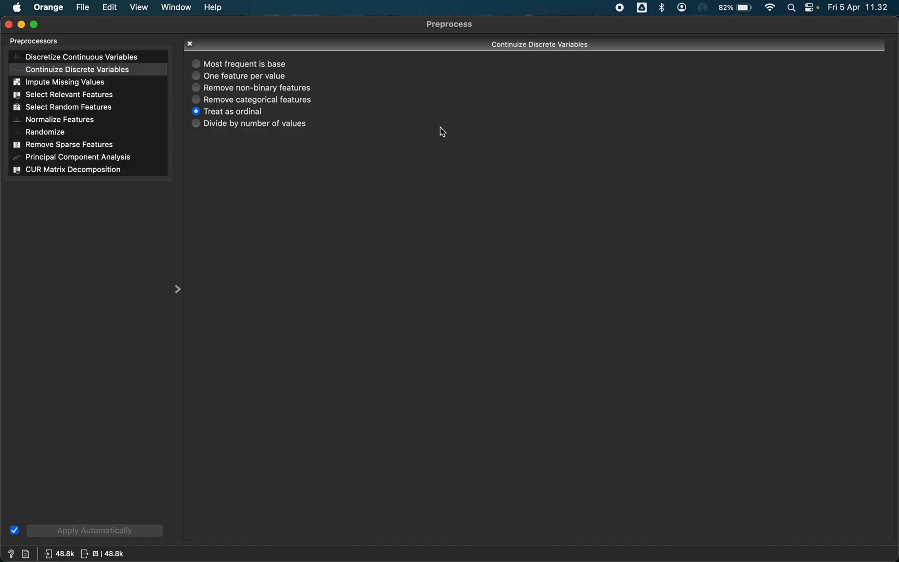
{"action": "double_click", "coordinate": [64, 84]}
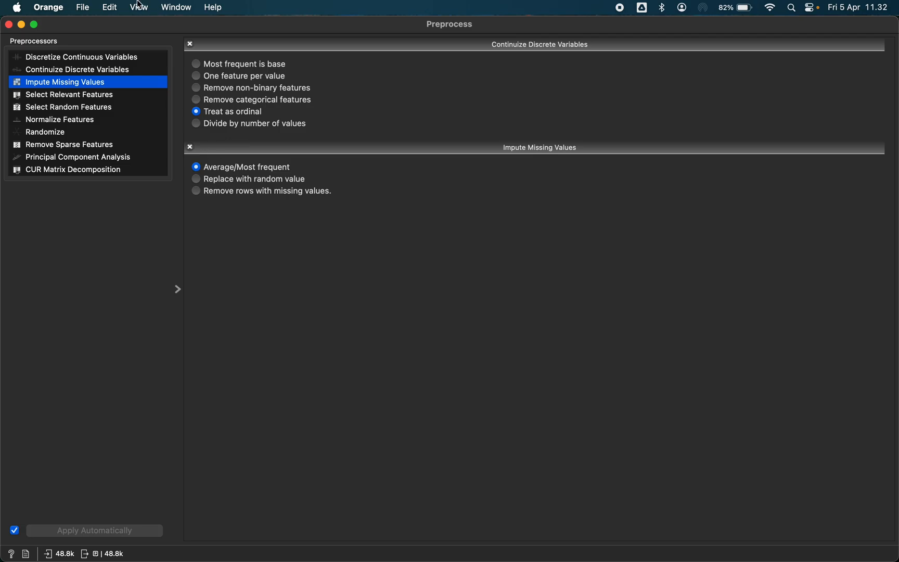
{"action": "left_click", "coordinate": [9, 25]}
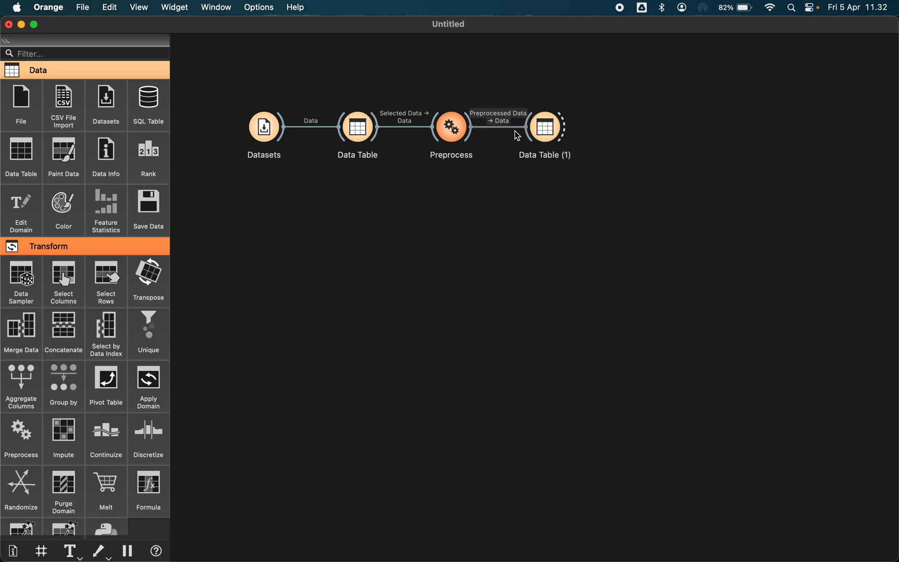
{"action": "double_click", "coordinate": [544, 129]}
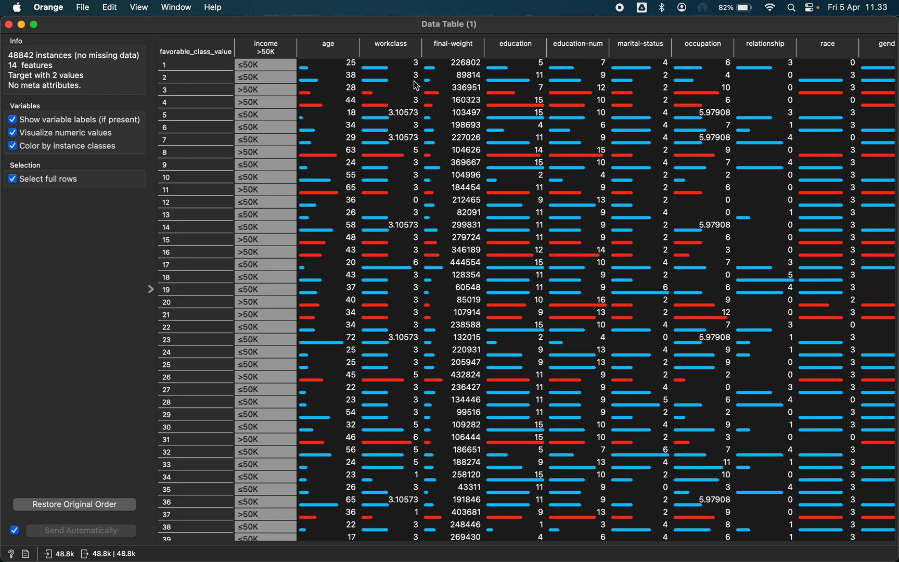
{"action": "left_click", "coordinate": [9, 24]}
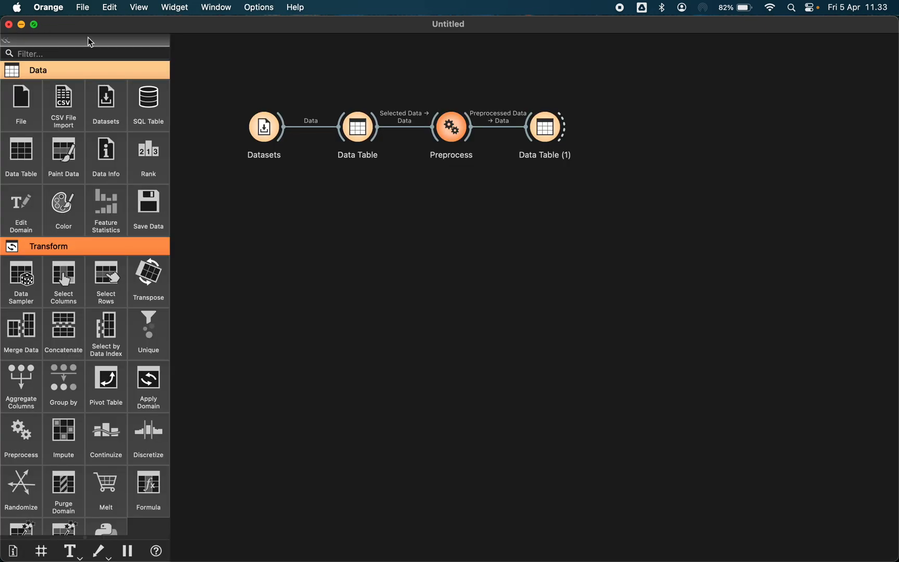
Add a Normalize Features preprocessor set to Normalize to interval [0, 1]
{"action": "double_click", "coordinate": [451, 134]}
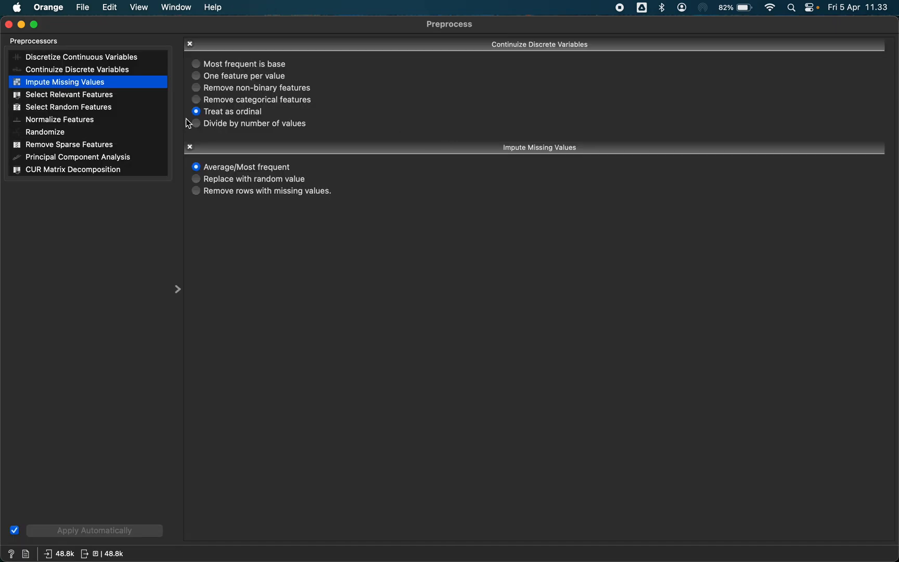
{"action": "double_click", "coordinate": [73, 125]}
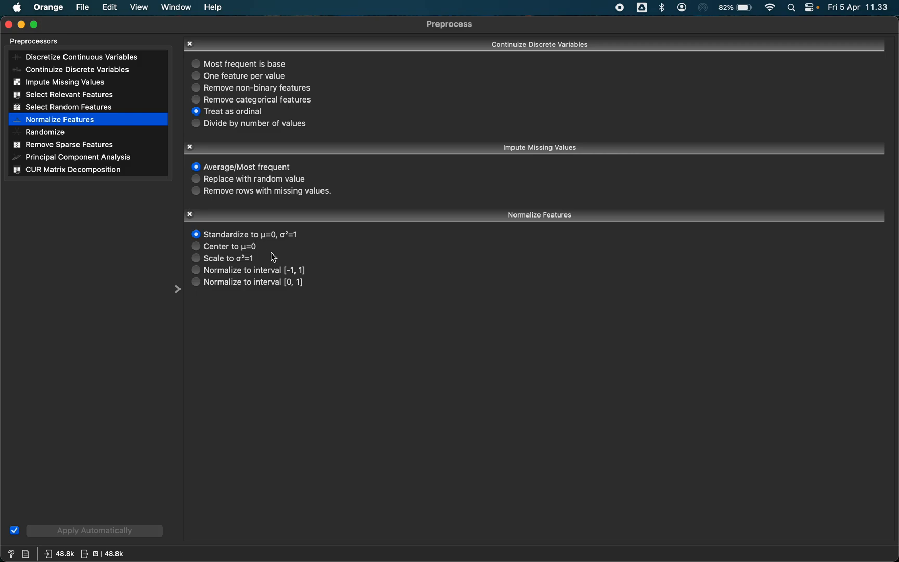
{"action": "left_click", "coordinate": [244, 283]}
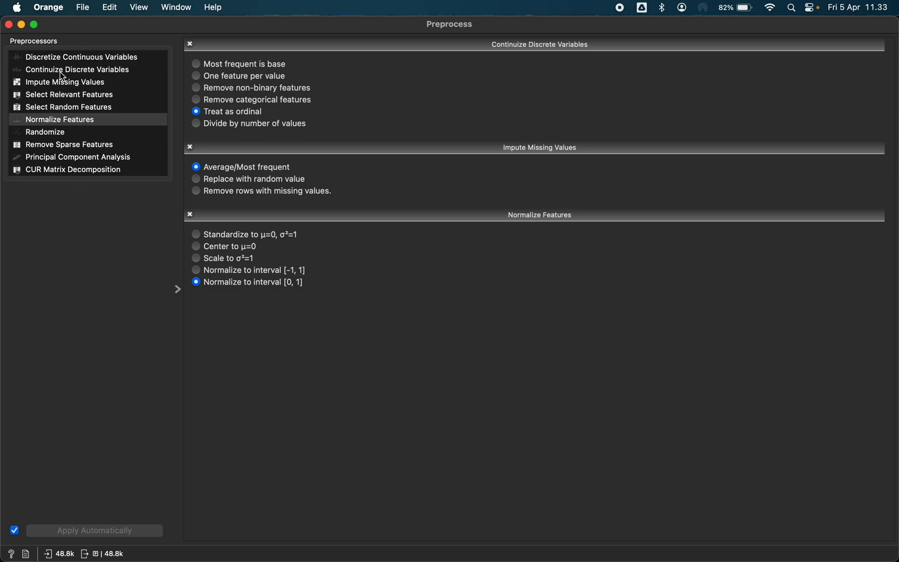
{"action": "left_click", "coordinate": [9, 26]}
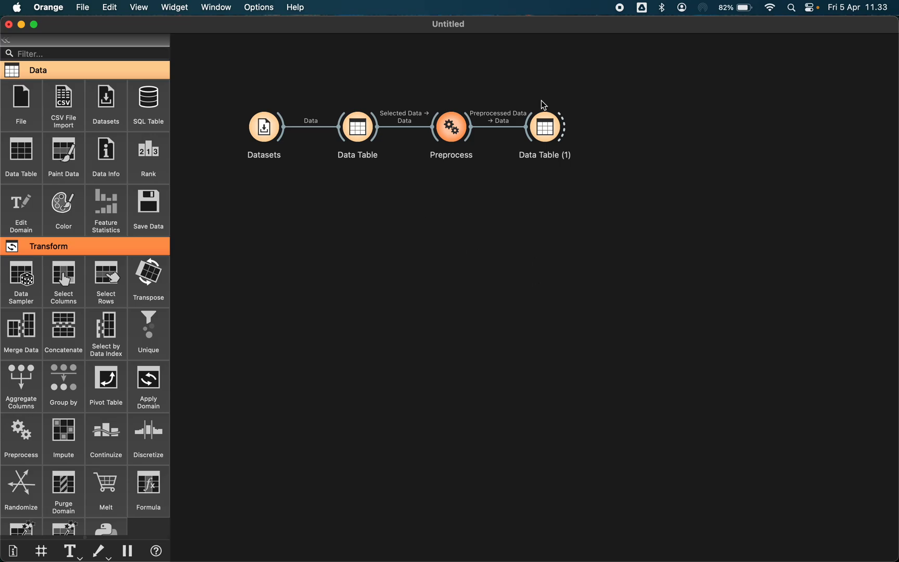
Inspect the normalized output in the second Data Table
{"action": "left_click", "coordinate": [552, 131]}
{"action": "double_click", "coordinate": [552, 131]}
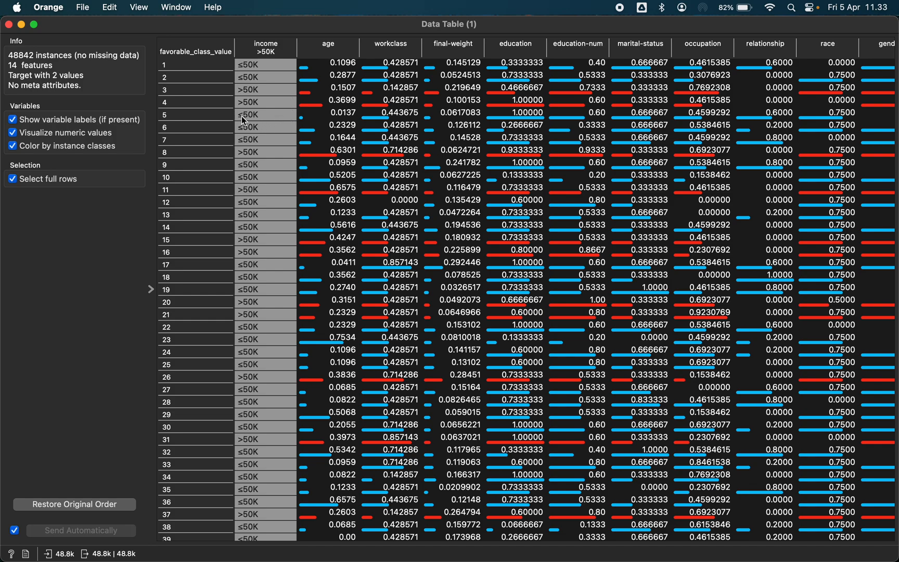
{"action": "left_click", "coordinate": [9, 25]}
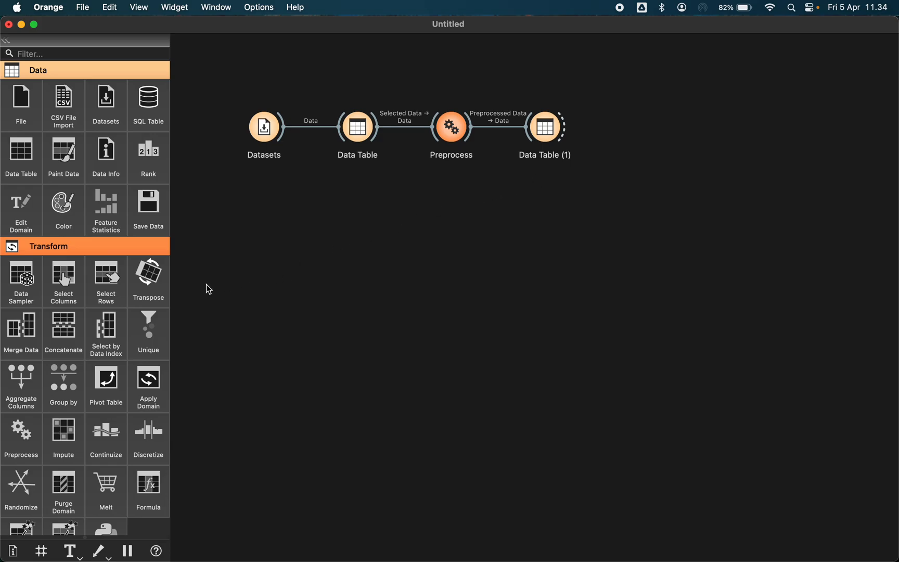
Add a Test and Score widget connected to the second Data Table and open it
{"action": "scroll", "coordinate": [112, 322], "scroll_direction": "down", "scroll_amount": 3}
{"action": "scroll", "coordinate": [111, 321], "scroll_direction": "down", "scroll_amount": 15}
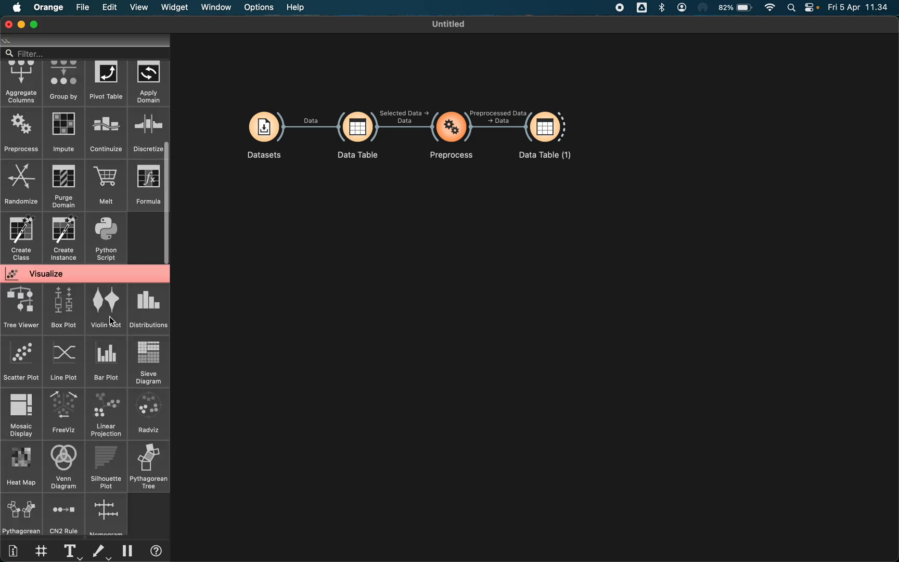
{"action": "scroll", "coordinate": [76, 446], "scroll_direction": "down", "scroll_amount": 10}
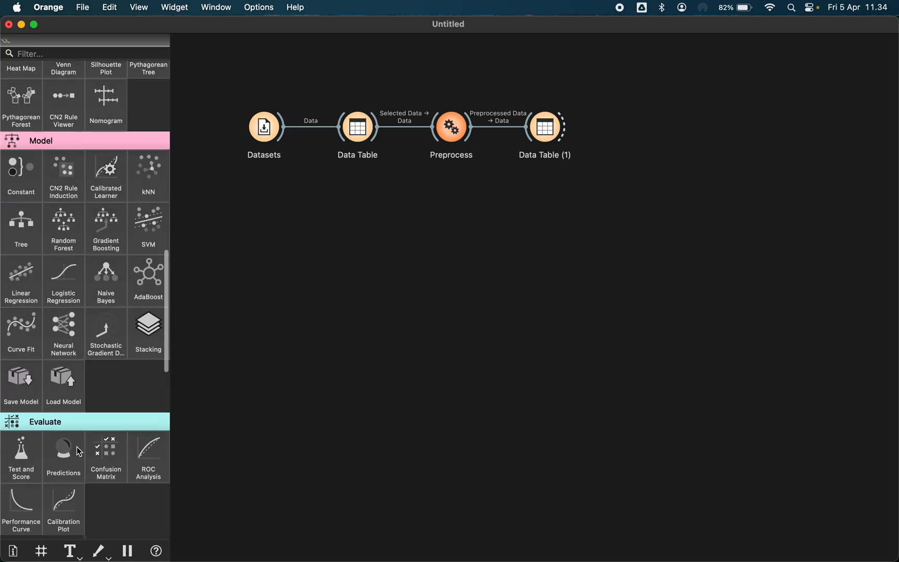
{"action": "left_click", "coordinate": [16, 464]}
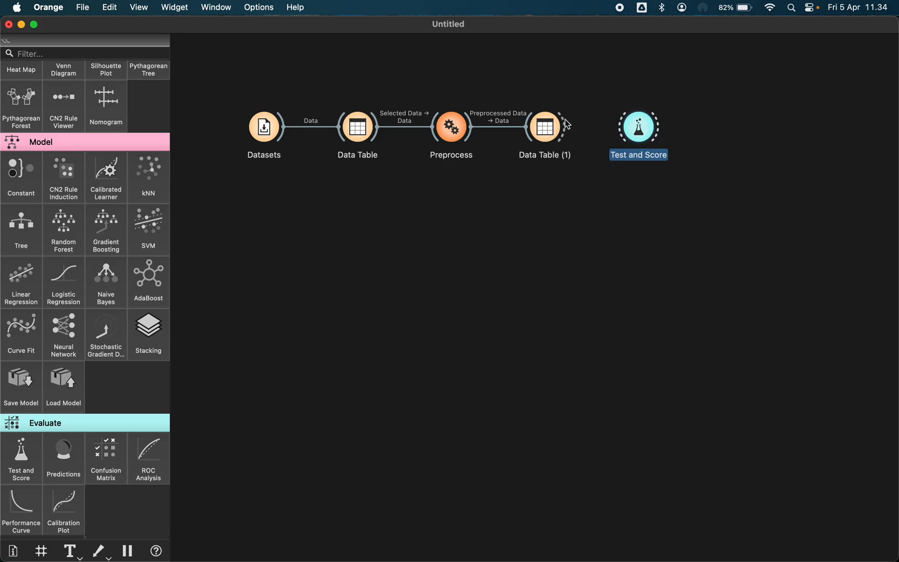
{"action": "left_click_drag", "start_coordinate": [568, 126], "coordinate": [629, 122]}
{"action": "double_click", "coordinate": [638, 127]}
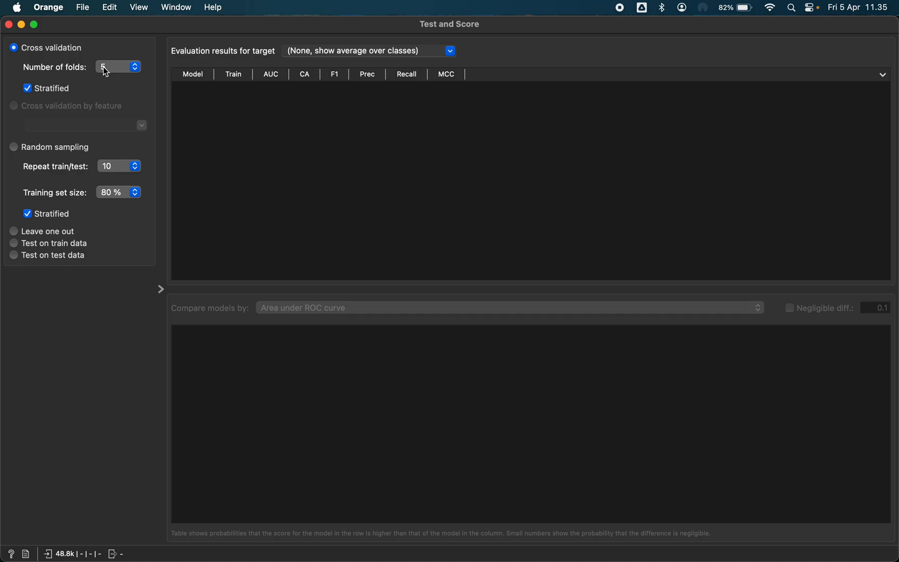
Add kNN, SVM, Naive Bayes and Neural Network learner widgets to the canvas
{"action": "left_click", "coordinate": [9, 25]}
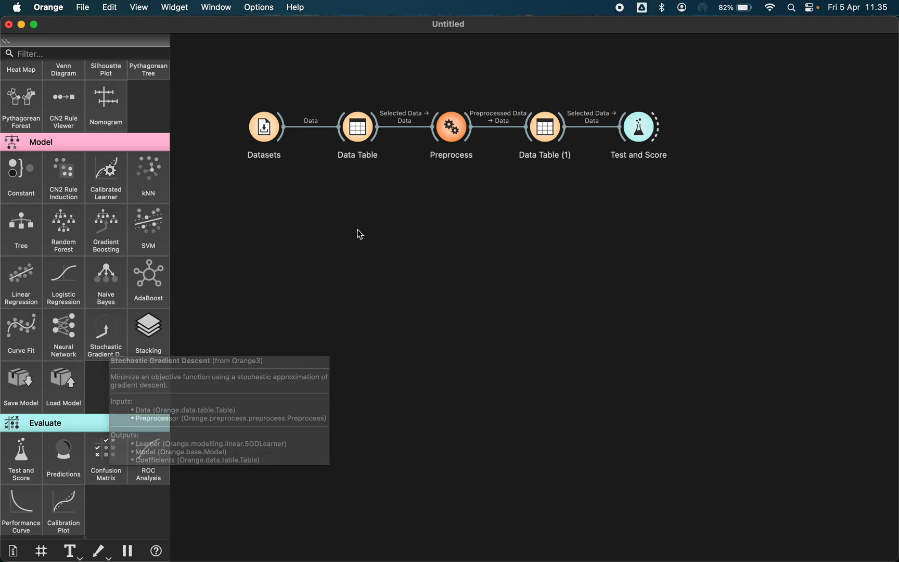
{"action": "left_click", "coordinate": [153, 170]}
{"action": "left_click", "coordinate": [148, 228]}
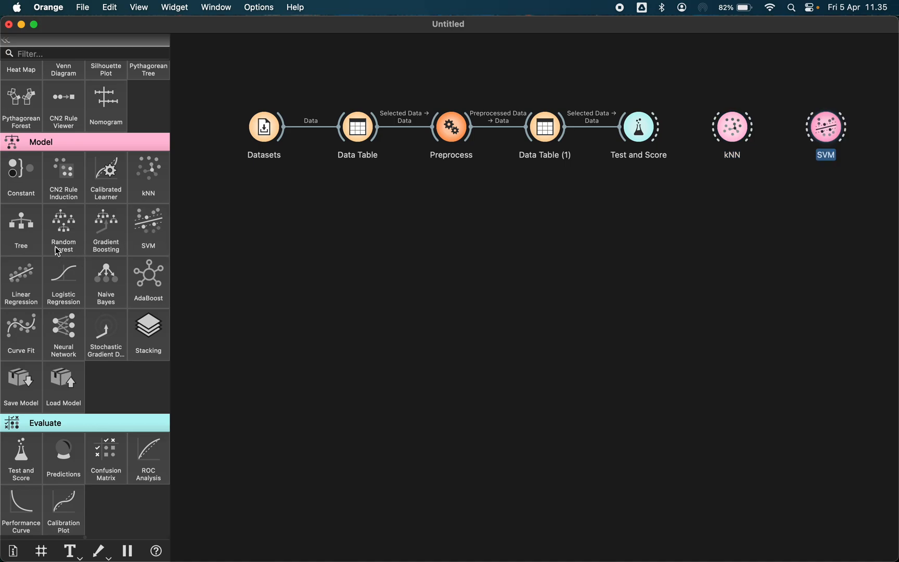
{"action": "left_click", "coordinate": [103, 282]}
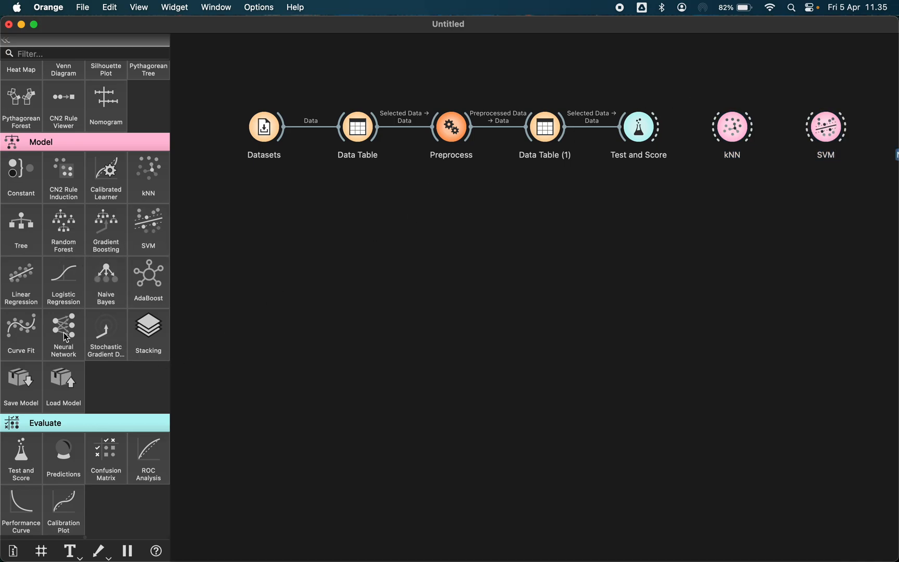
{"action": "scroll", "coordinate": [765, 172], "scroll_direction": "right", "scroll_amount": 5}
Arrange the four learner widgets in a row below the Test and Score widget
{"action": "left_click_drag", "start_coordinate": [578, 131], "coordinate": [381, 212]}
{"action": "left_click_drag", "start_coordinate": [660, 144], "coordinate": [488, 203]}
{"action": "left_click", "coordinate": [672, 127]}
{"action": "left_click_drag", "start_coordinate": [782, 128], "coordinate": [566, 205]}
{"action": "left_click", "coordinate": [763, 127]}
{"action": "left_click_drag", "start_coordinate": [853, 128], "coordinate": [658, 199]}
{"action": "left_click_drag", "start_coordinate": [486, 205], "coordinate": [449, 206]}
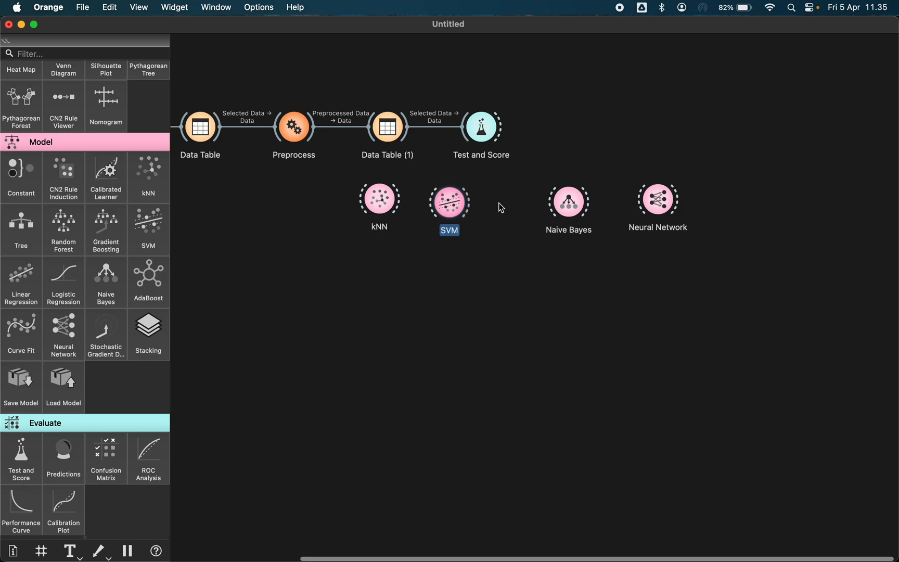
{"action": "left_click_drag", "start_coordinate": [568, 206], "coordinate": [519, 201]}
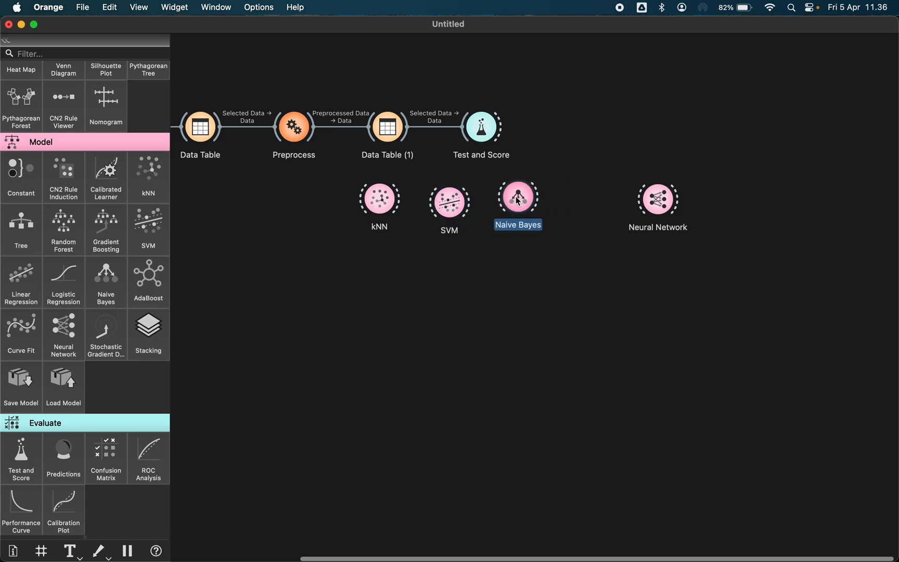
{"action": "left_click_drag", "start_coordinate": [674, 202], "coordinate": [613, 201]}
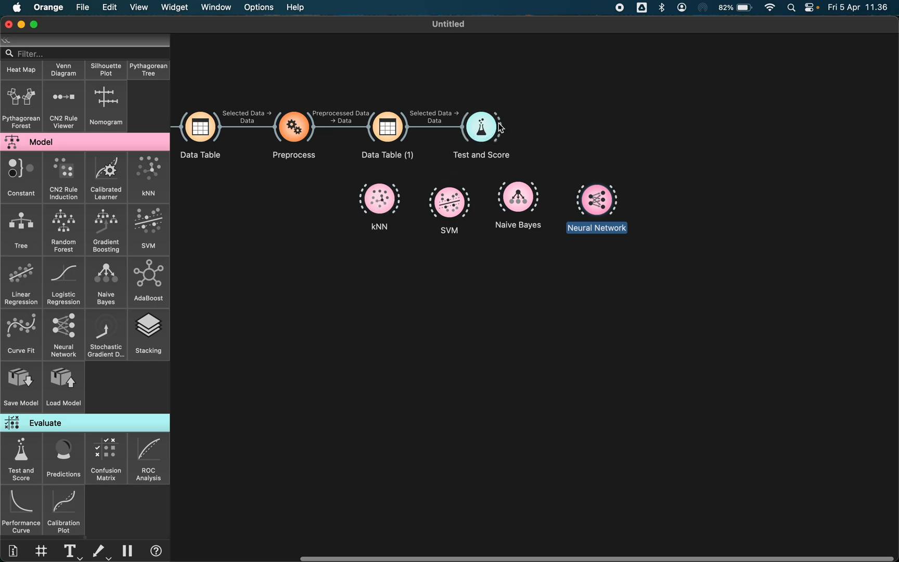
{"action": "left_click_drag", "start_coordinate": [501, 128], "coordinate": [598, 200]}
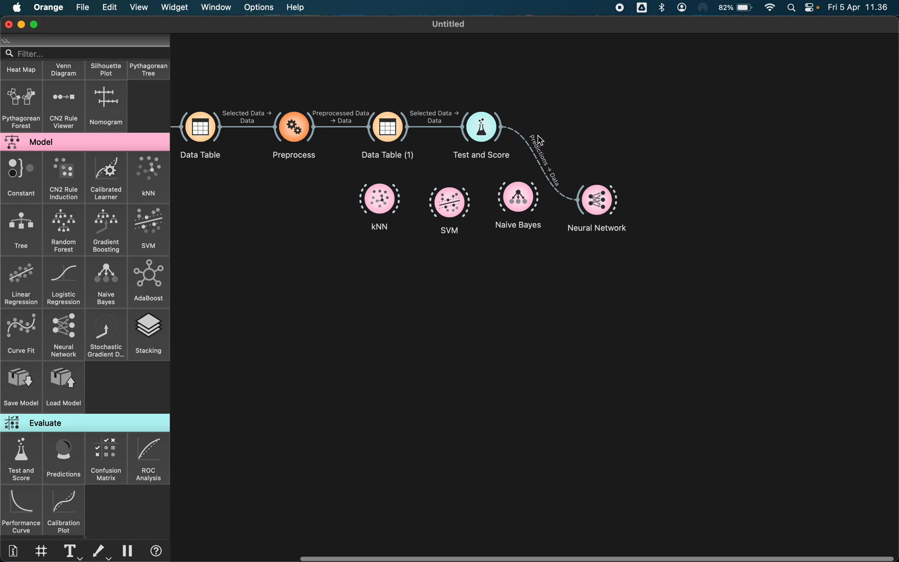
{"action": "double_click", "coordinate": [494, 136]}
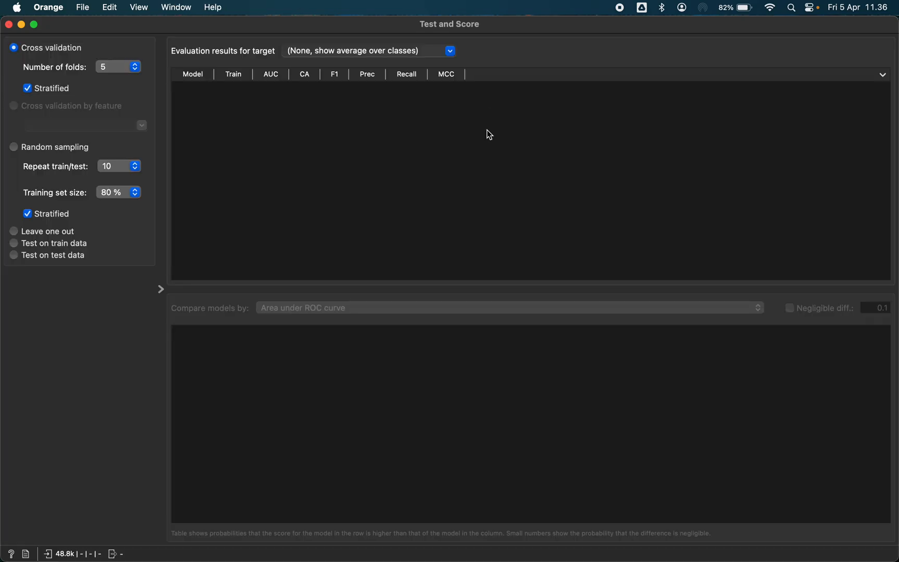
{"action": "left_click", "coordinate": [8, 24]}
{"action": "key", "text": "BackSpace"}
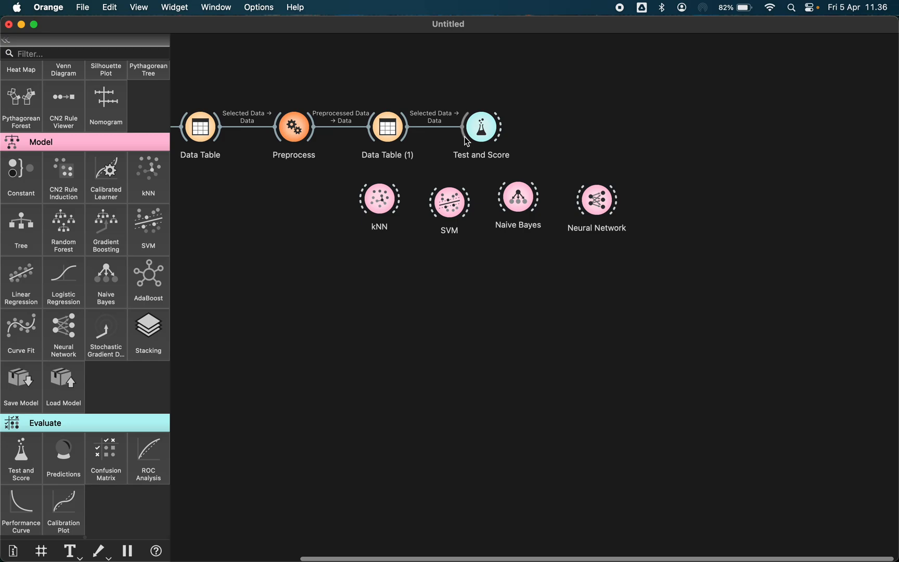
Connect the kNN, SVM, Naive Bayes and Neural Network learners to Test and Score, and move Test and Score to the right
{"action": "left_click_drag", "start_coordinate": [466, 143], "coordinate": [393, 189]}
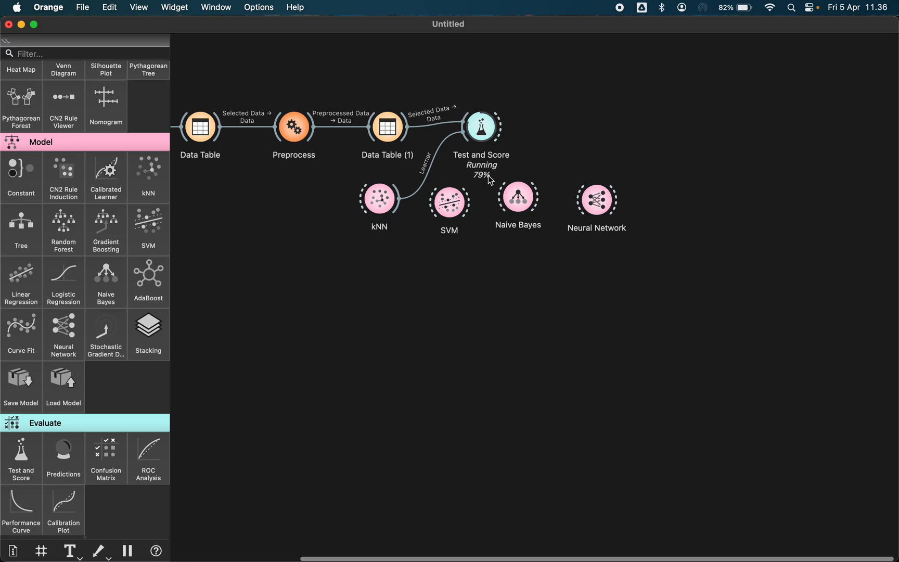
{"action": "left_click_drag", "start_coordinate": [463, 131], "coordinate": [466, 204]}
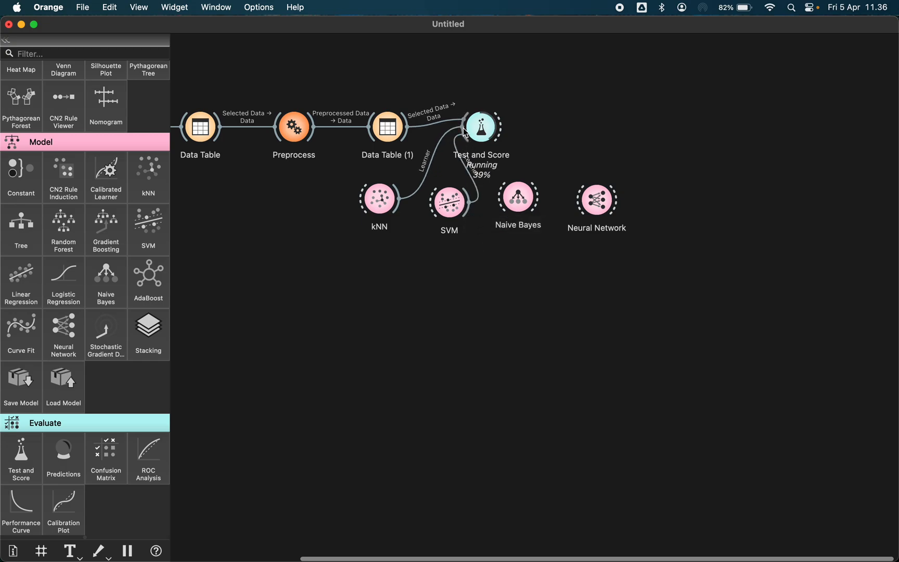
{"action": "left_click_drag", "start_coordinate": [463, 128], "coordinate": [499, 207]}
{"action": "left_click", "coordinate": [586, 156]}
{"action": "left_click_drag", "start_coordinate": [466, 135], "coordinate": [518, 208]}
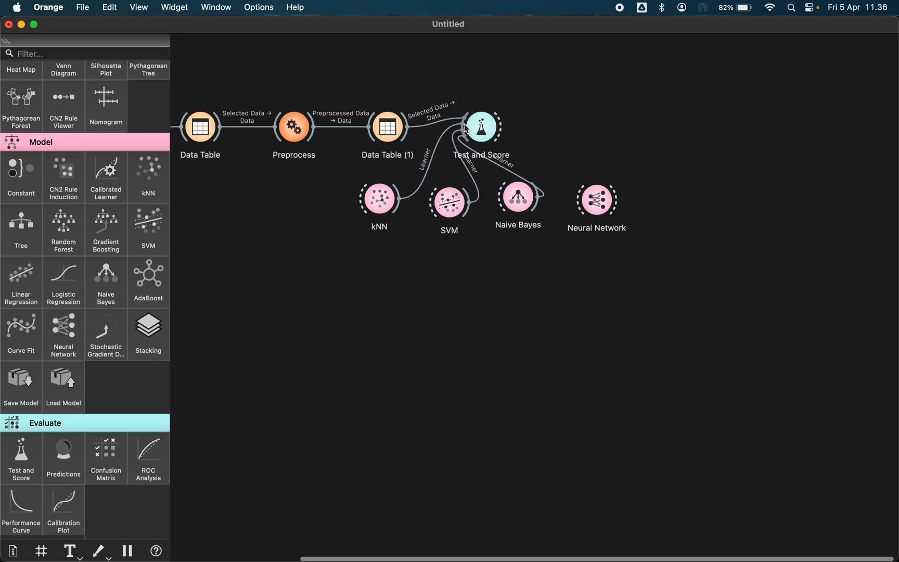
{"action": "left_click_drag", "start_coordinate": [467, 130], "coordinate": [608, 216]}
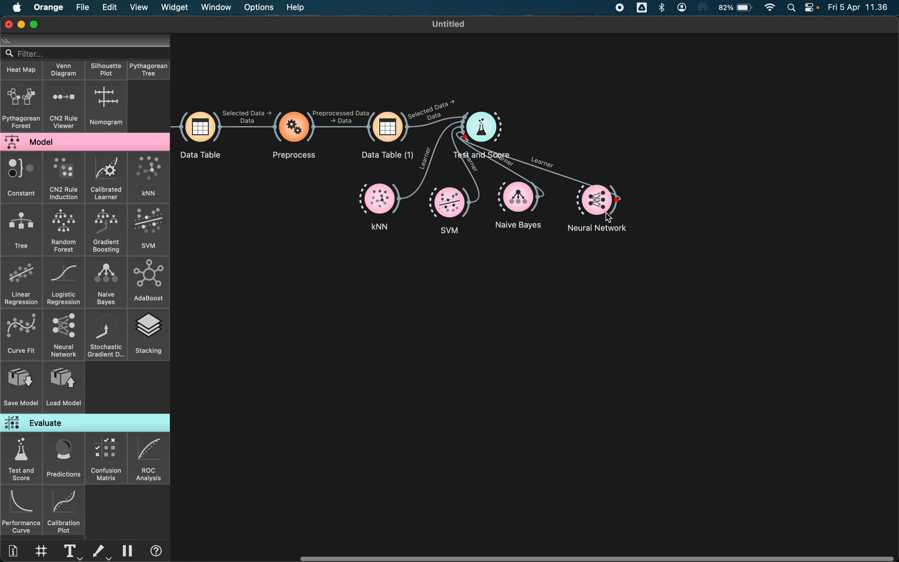
{"action": "left_click_drag", "start_coordinate": [486, 125], "coordinate": [637, 131]}
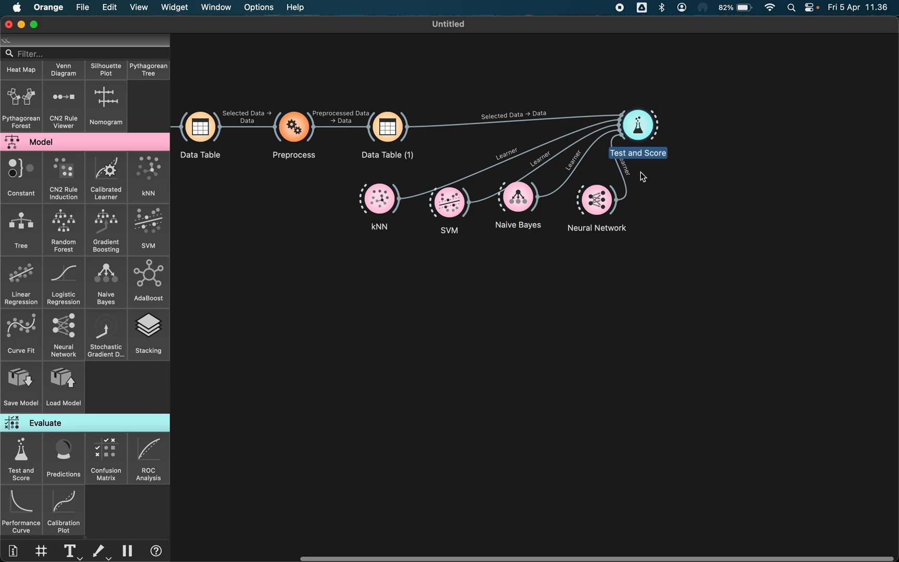
Open Test and Score and compare the models by F1, Precision and Recall
{"action": "double_click", "coordinate": [630, 125]}
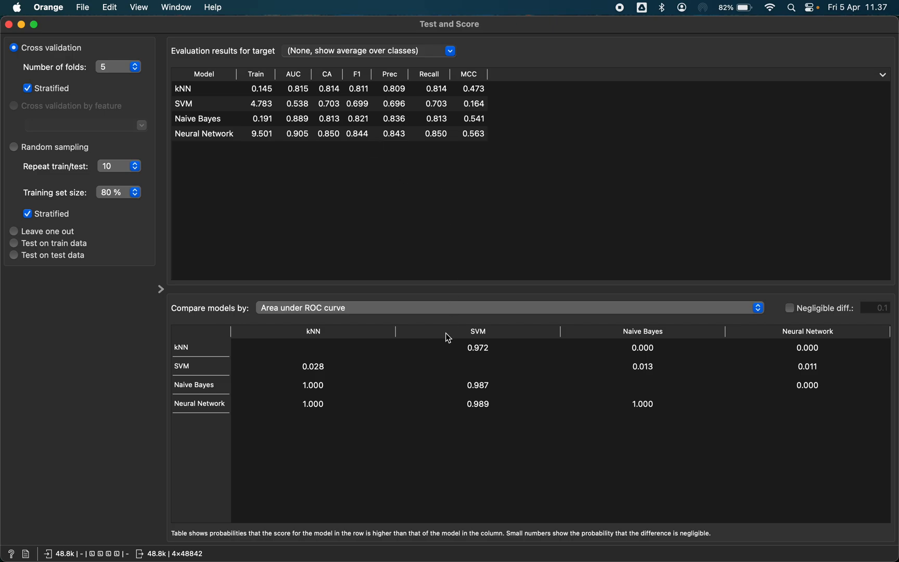
{"action": "left_click", "coordinate": [422, 311]}
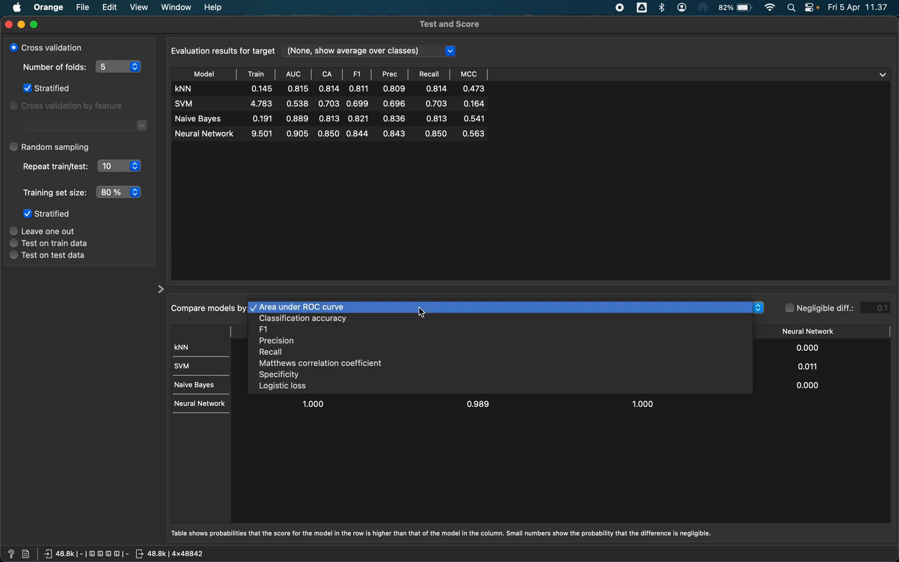
{"action": "left_click", "coordinate": [374, 333]}
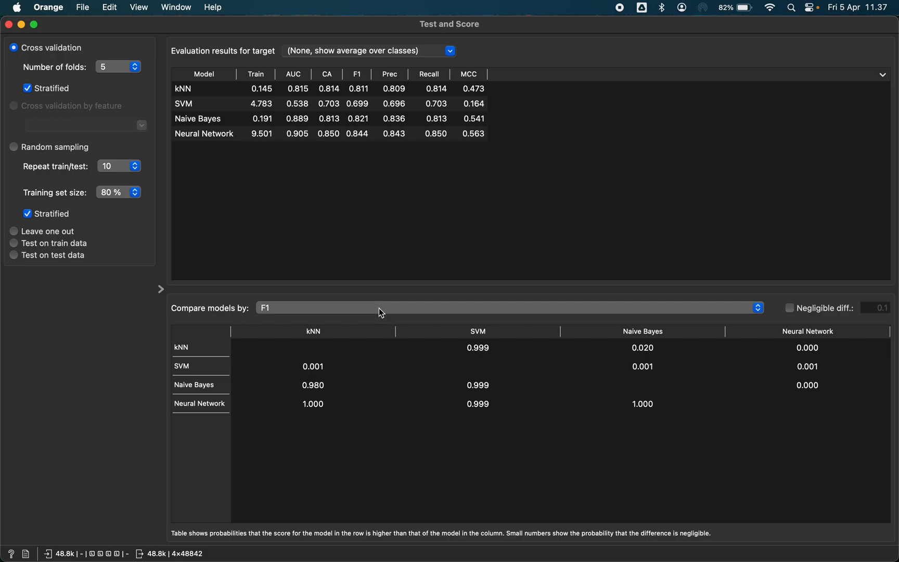
{"action": "left_click", "coordinate": [383, 308]}
{"action": "left_click", "coordinate": [386, 318]}
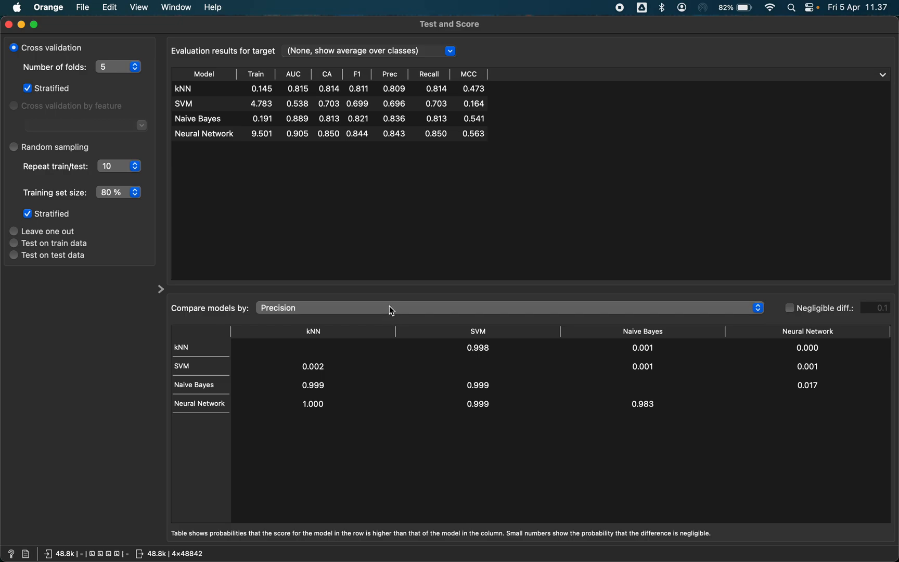
{"action": "left_click", "coordinate": [390, 309]}
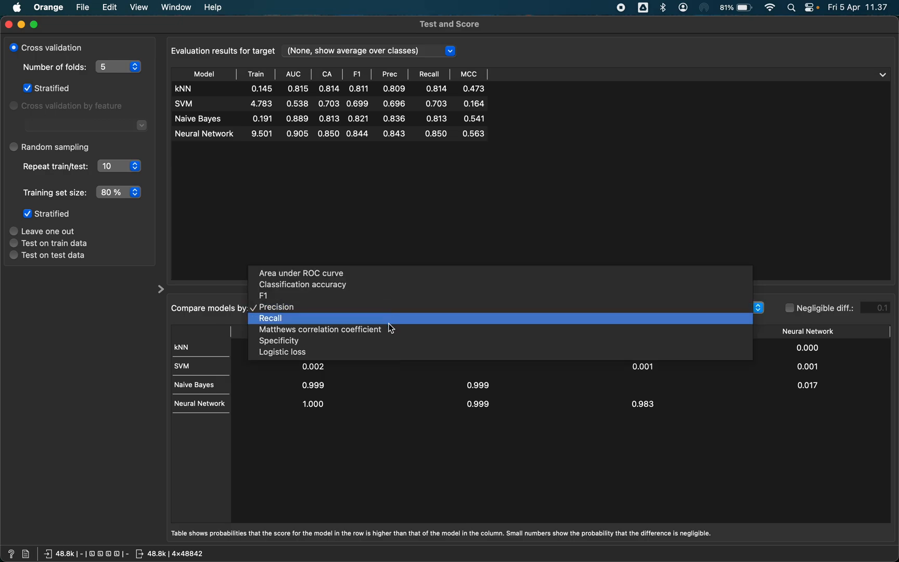
{"action": "left_click", "coordinate": [391, 319]}
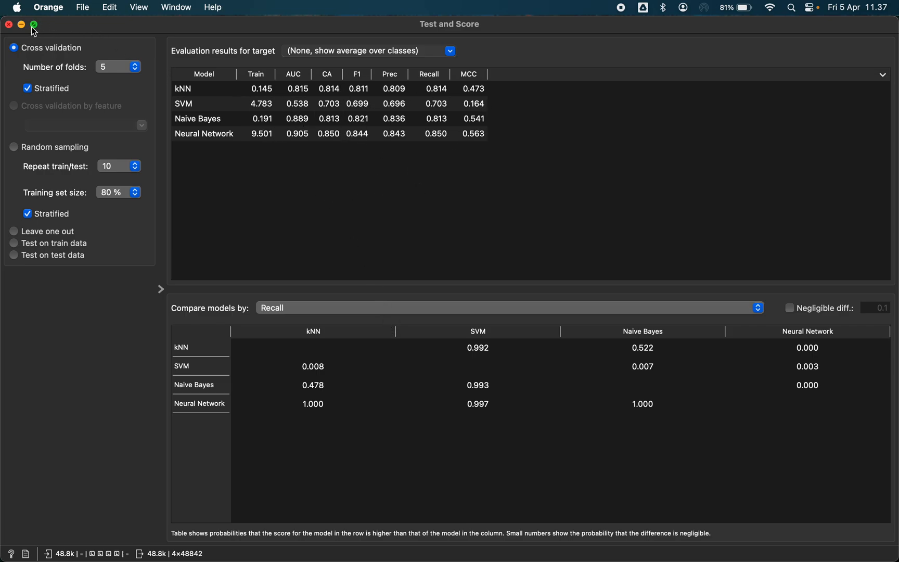
{"action": "left_click", "coordinate": [9, 24]}
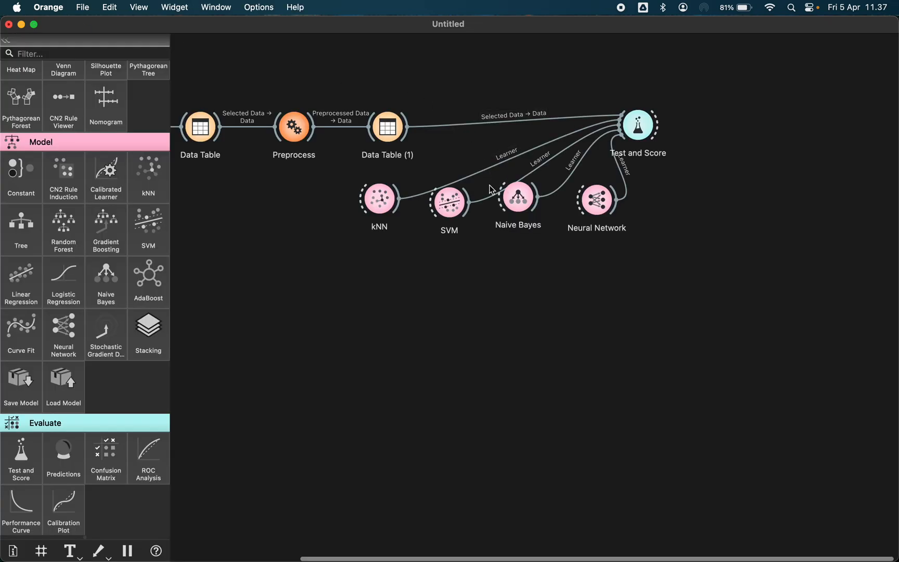
Set the kNN learner to 5 neighbors with the Manhattan metric
{"action": "double_click", "coordinate": [383, 208]}
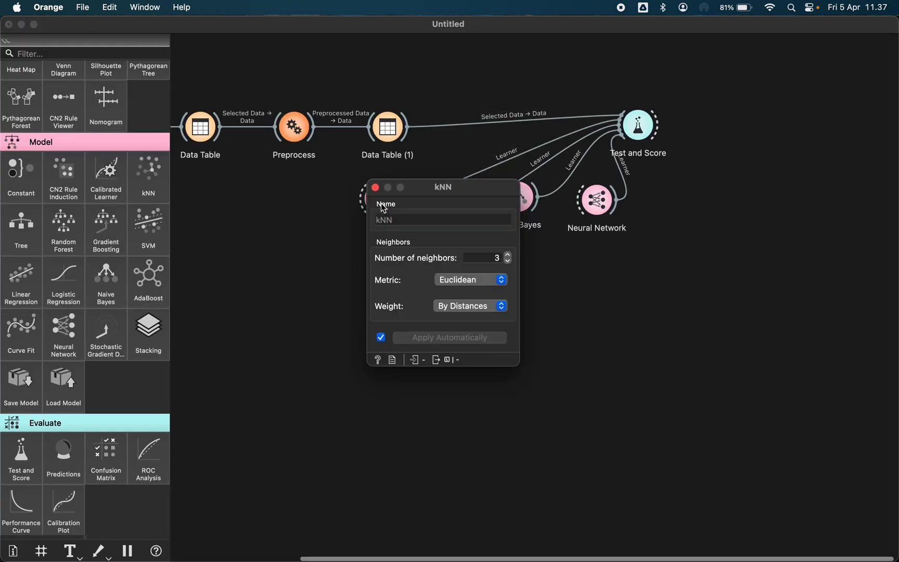
{"action": "left_click", "coordinate": [508, 254]}
{"action": "left_click", "coordinate": [508, 255]}
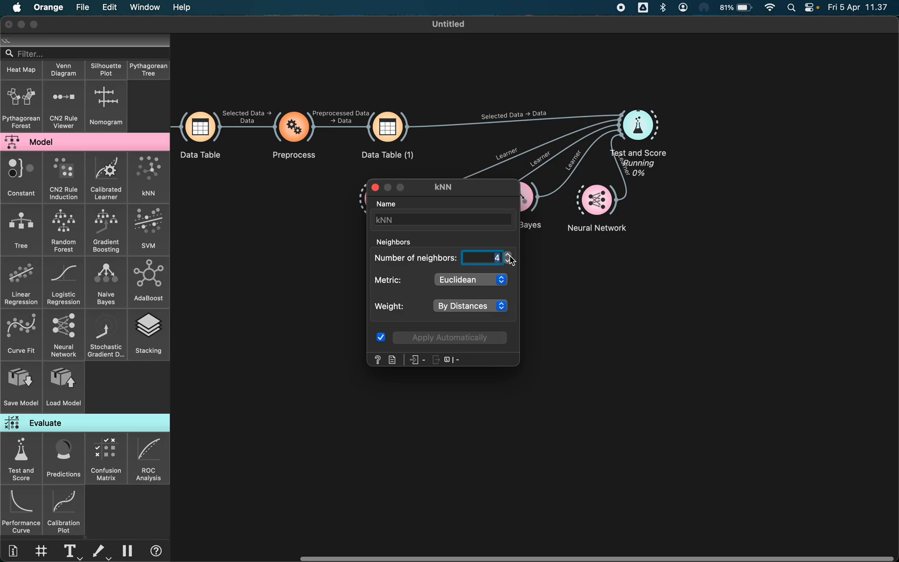
{"action": "left_click", "coordinate": [469, 282]}
{"action": "left_click", "coordinate": [466, 291]}
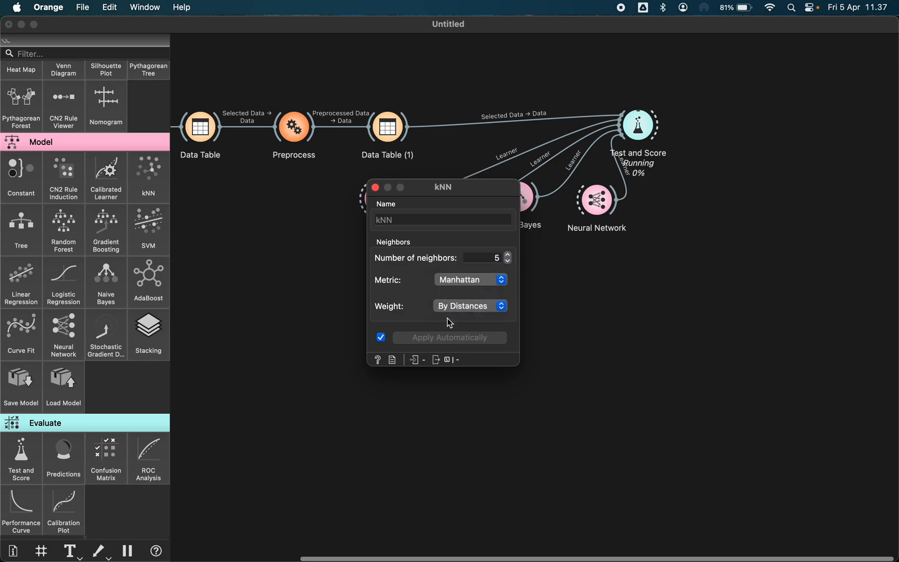
{"action": "left_click", "coordinate": [375, 188]}
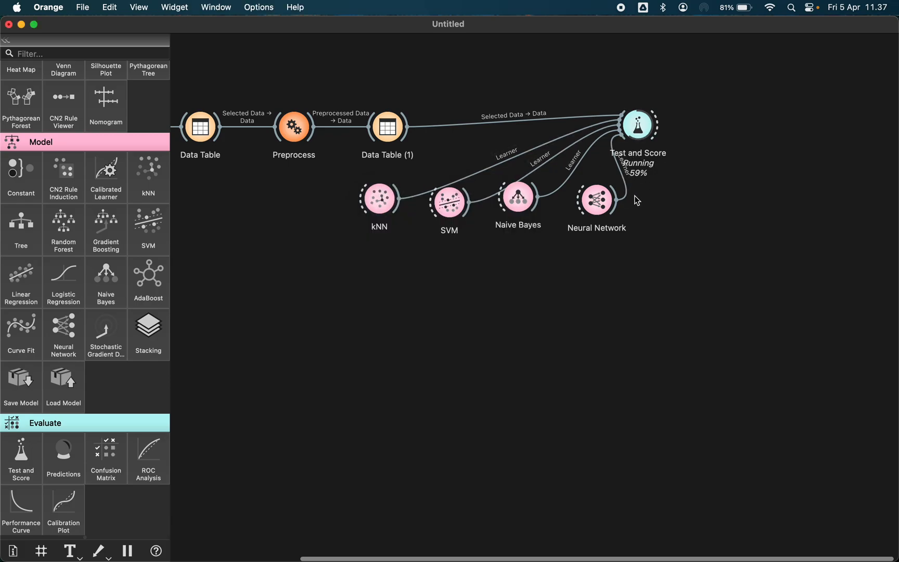
Set the Neural Network's neurons in hidden layers to 100
{"action": "double_click", "coordinate": [596, 200]}
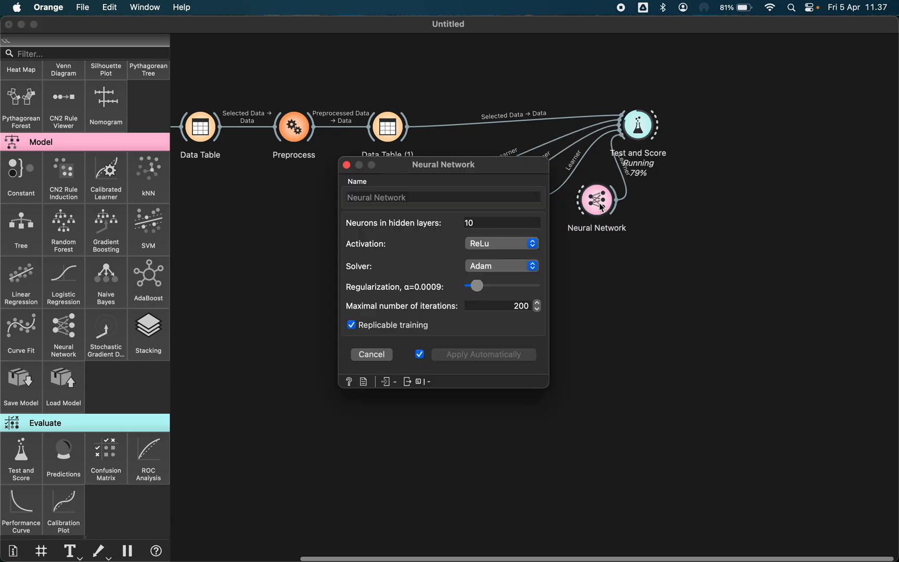
{"action": "left_click", "coordinate": [486, 224]}
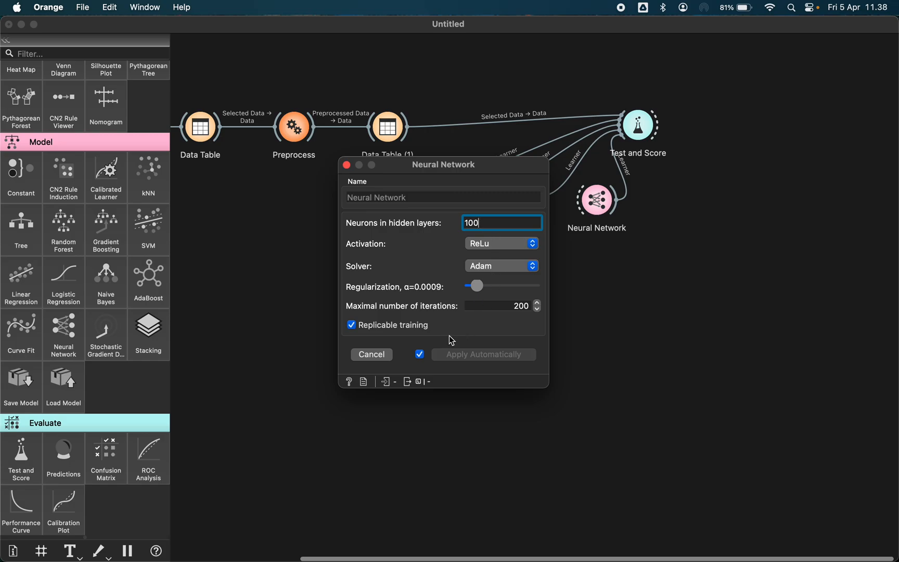
{"action": "left_click", "coordinate": [347, 165]}
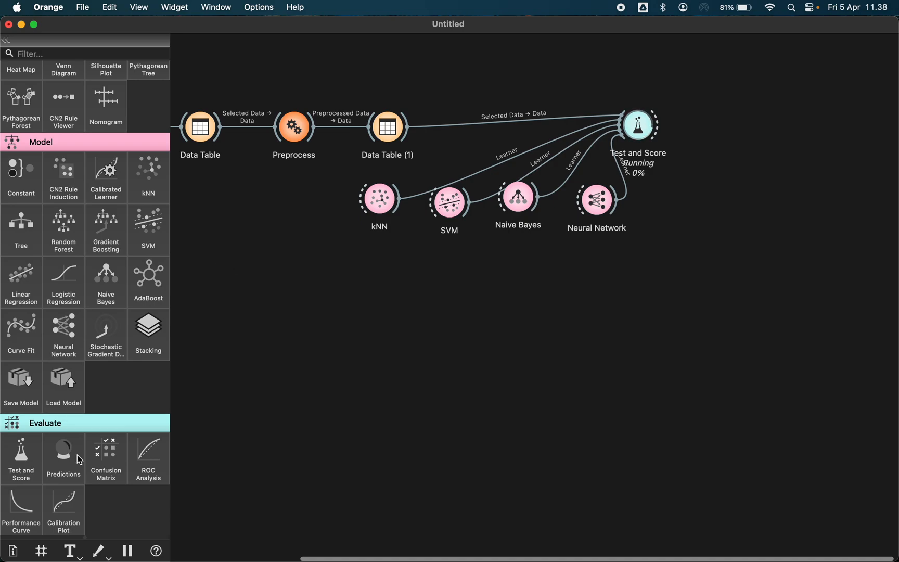
Add a Confusion Matrix widget and connect Test and Score's evaluation results to it
{"action": "left_click", "coordinate": [106, 459]}
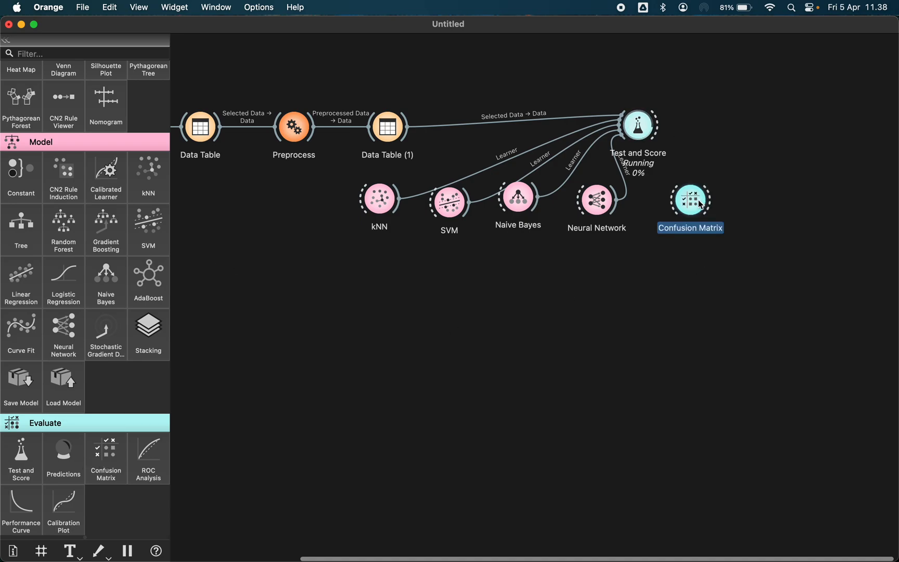
{"action": "left_click_drag", "start_coordinate": [698, 204], "coordinate": [740, 108]}
{"action": "left_click_drag", "start_coordinate": [658, 124], "coordinate": [747, 116]}
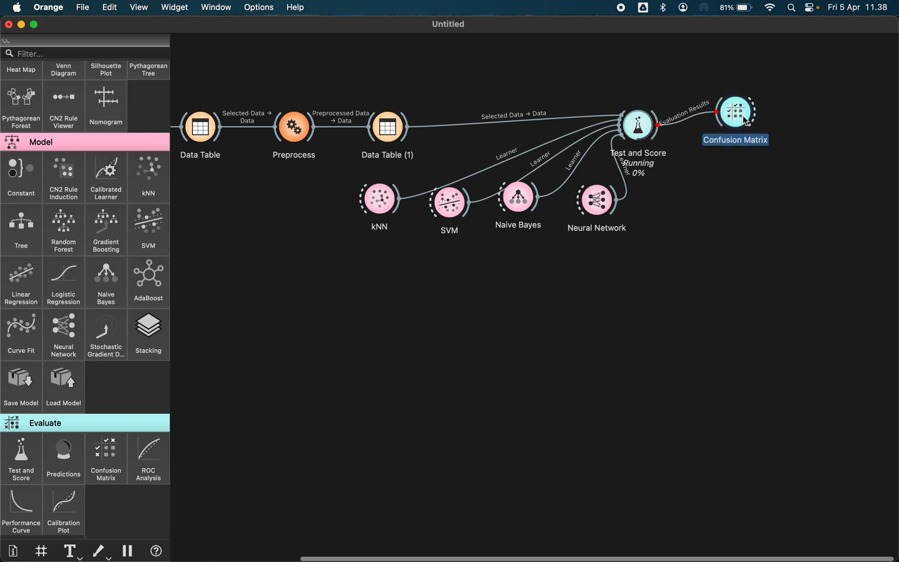
Change the Neural Network's neurons in hidden layers to 20
{"action": "double_click", "coordinate": [597, 200]}
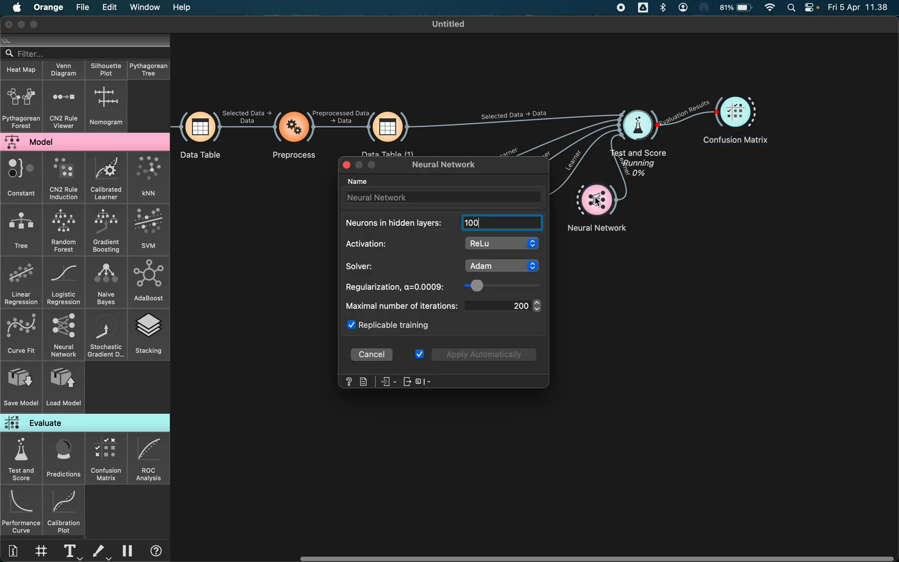
{"action": "double_click", "coordinate": [479, 224]}
{"action": "key", "text": "BackSpace"}
{"action": "type", "text": "20"}
{"action": "left_click", "coordinate": [347, 165]}
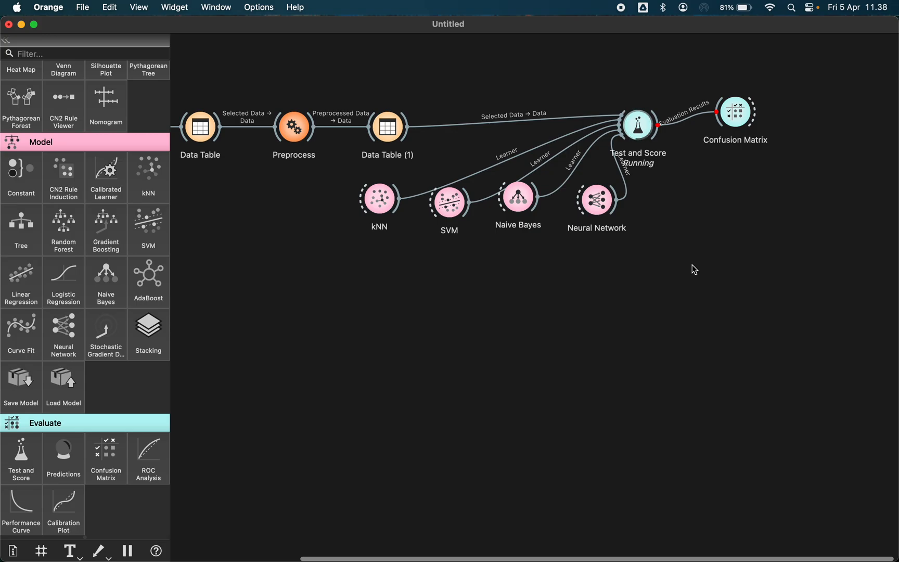
Set the Neural Network's neurons in hidden layers back to 10
{"action": "double_click", "coordinate": [599, 201]}
{"action": "left_click", "coordinate": [405, 196]}
{"action": "left_click", "coordinate": [486, 220]}
{"action": "key", "text": "BackSpace"}
{"action": "key", "text": "BackSpace"}
{"action": "type", "text": "10"}
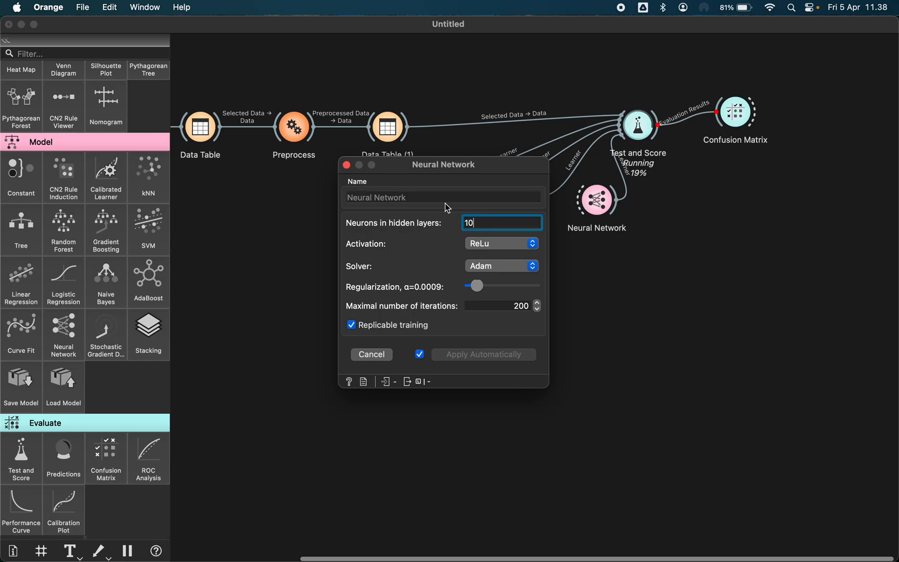
{"action": "left_click", "coordinate": [346, 166]}
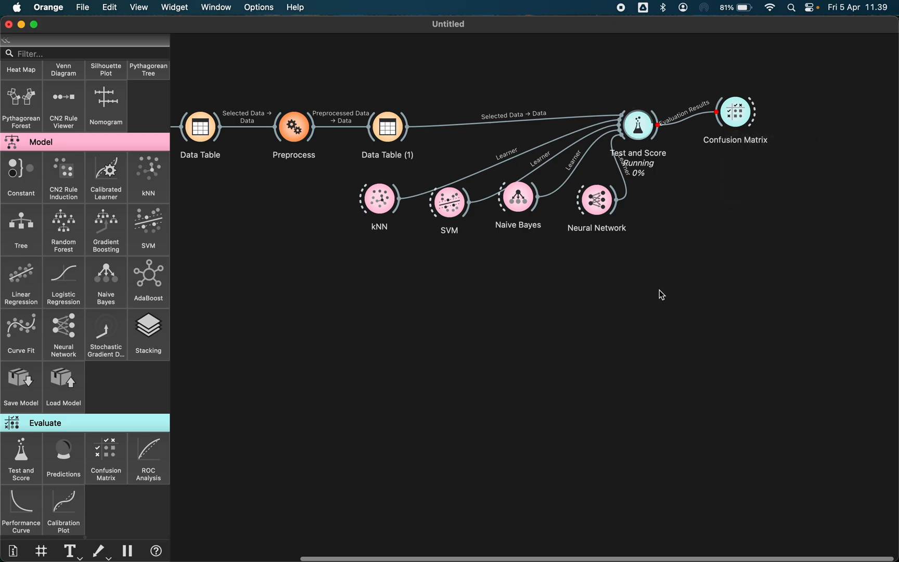
{"action": "left_click", "coordinate": [602, 209]}
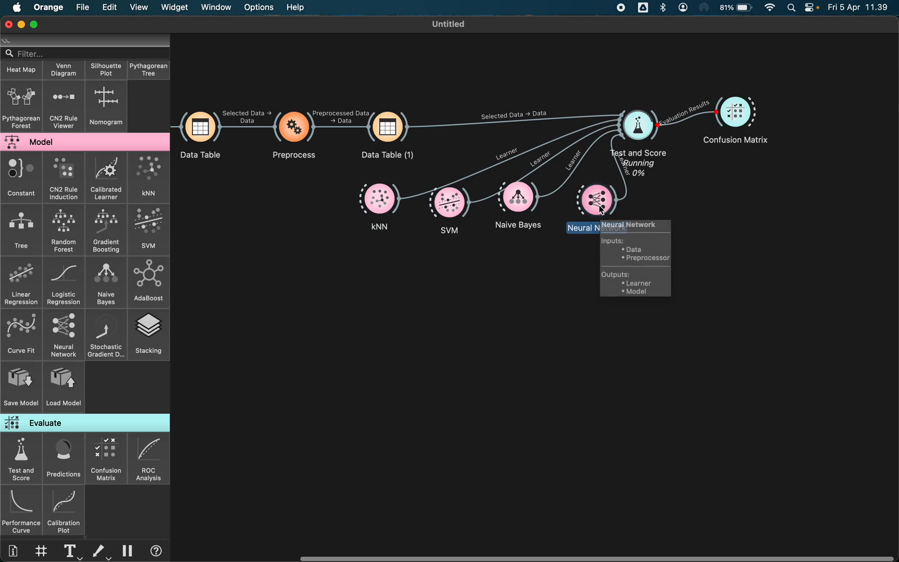
Delete the Neural Network widget from the workflow
{"action": "key", "text": "Delete"}
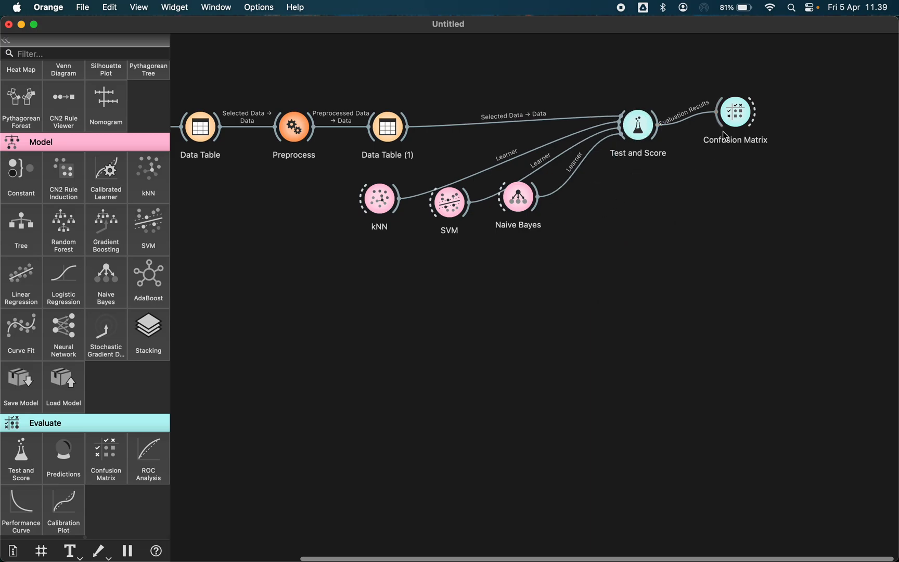
Open the Confusion Matrix and compare the matrices of kNN, SVM and Naive Bayes
{"action": "double_click", "coordinate": [732, 115]}
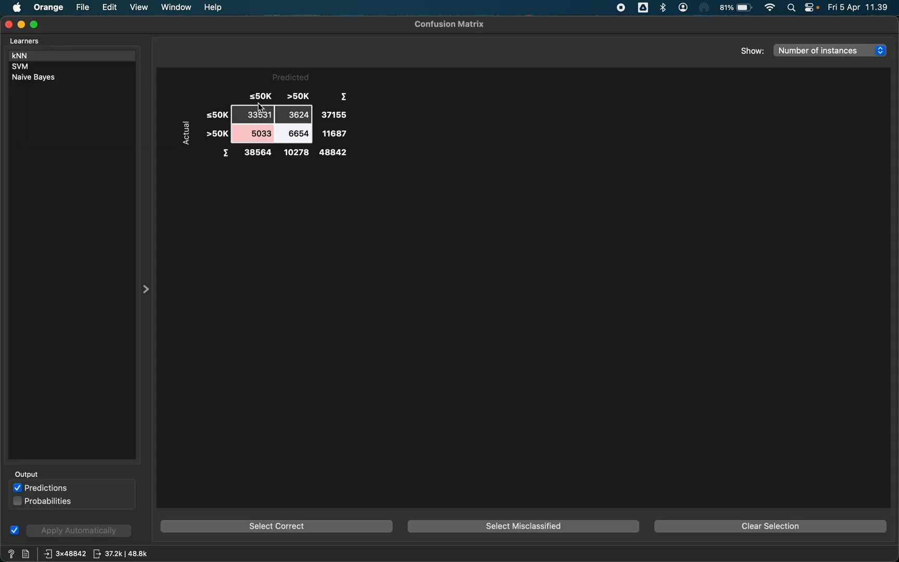
{"action": "left_click", "coordinate": [25, 68]}
{"action": "left_click", "coordinate": [27, 77]}
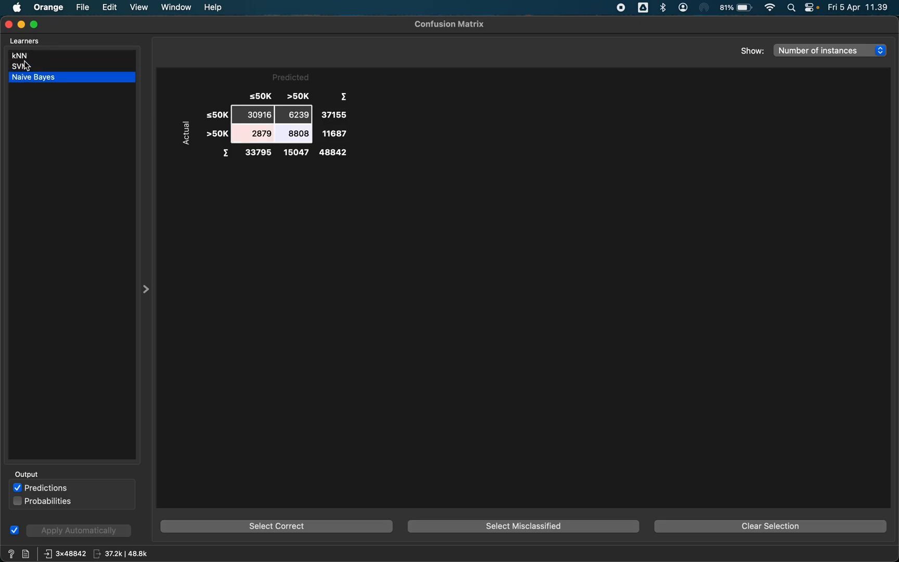
{"action": "left_click", "coordinate": [25, 57]}
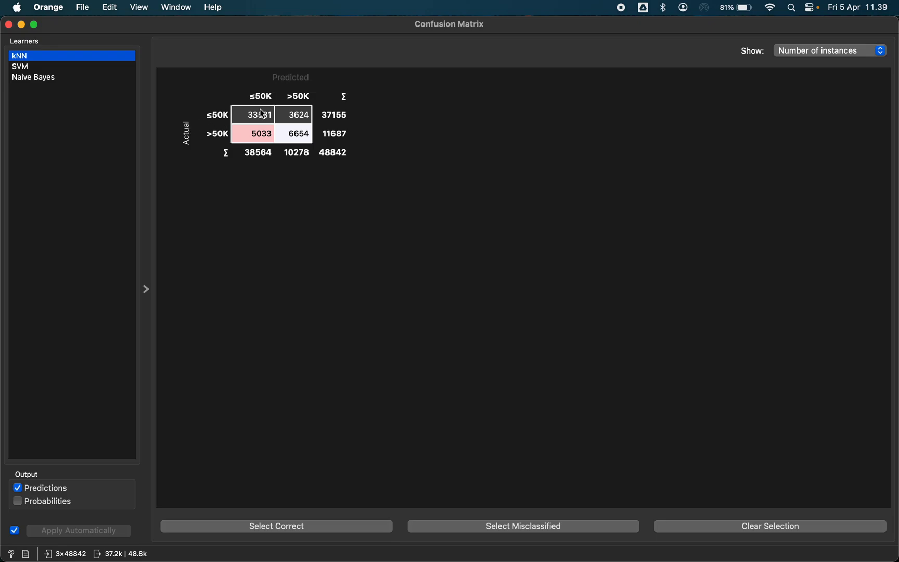
{"action": "mouse_move", "coordinate": [261, 121]}
{"action": "left_click", "coordinate": [47, 68]}
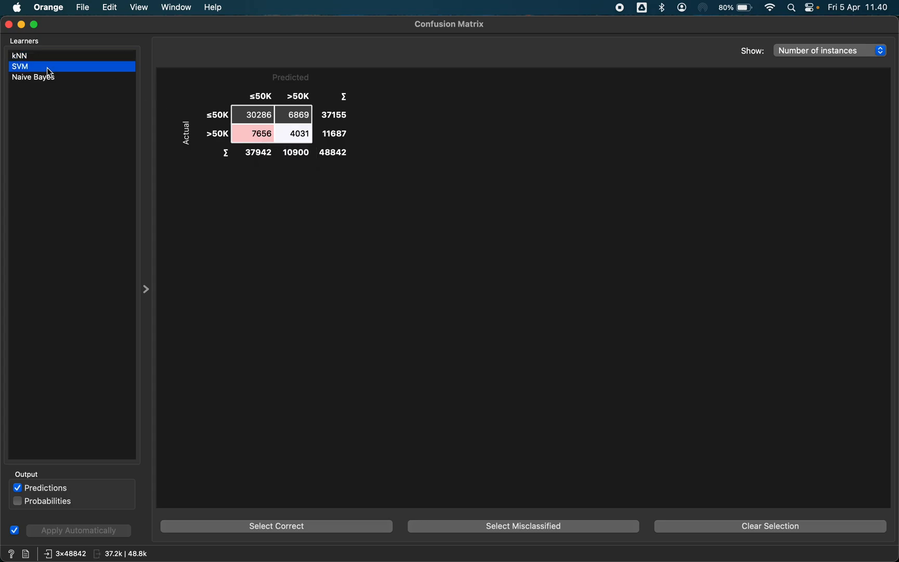
{"action": "left_click", "coordinate": [46, 78]}
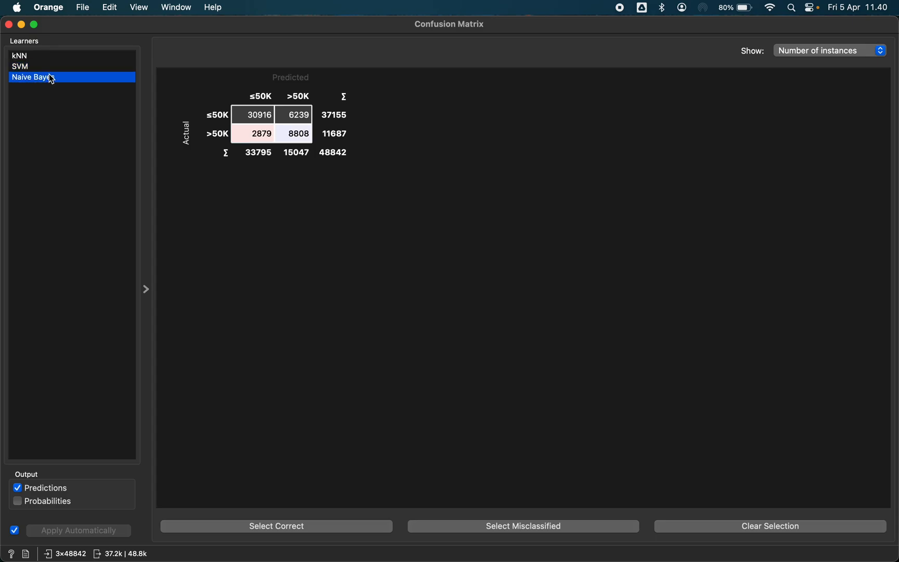
Select the SVM's misclassified instances in the Confusion Matrix and close it
{"action": "left_click", "coordinate": [32, 67]}
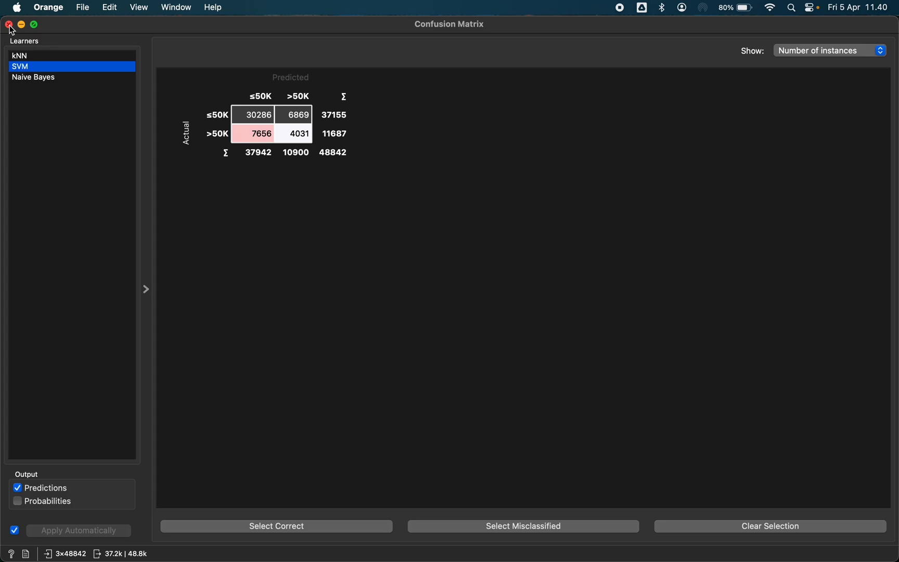
{"action": "left_click", "coordinate": [531, 527]}
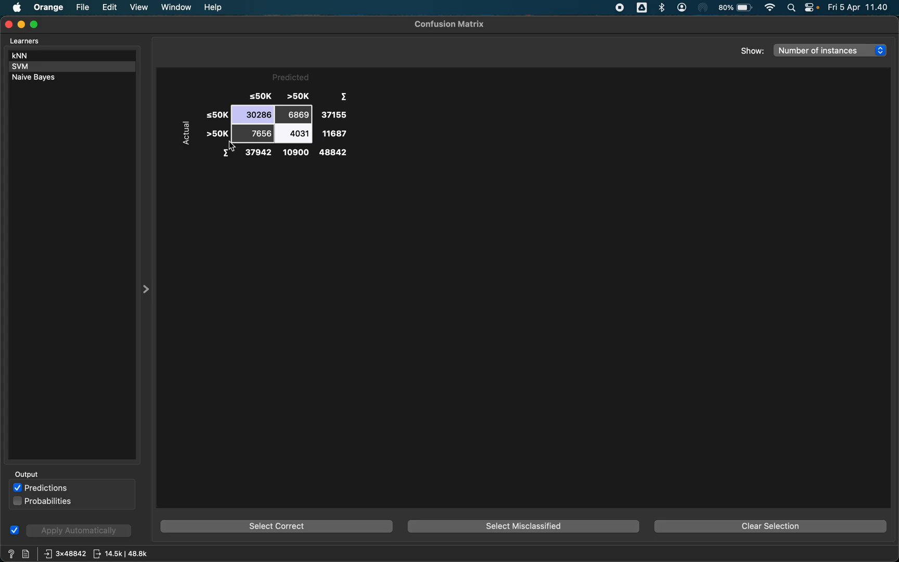
{"action": "left_click", "coordinate": [9, 25]}
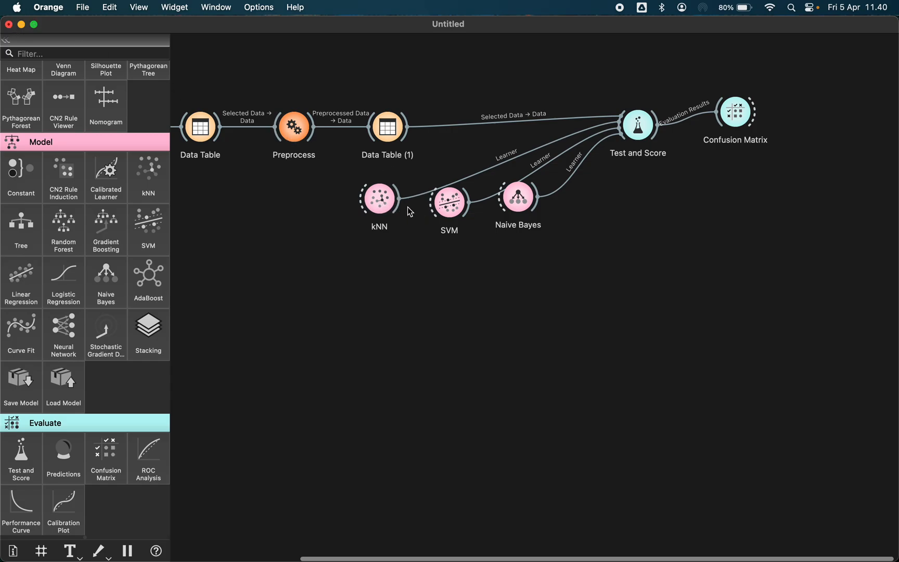
Open Test and Score to review the evaluation scores of the three models
{"action": "double_click", "coordinate": [638, 129]}
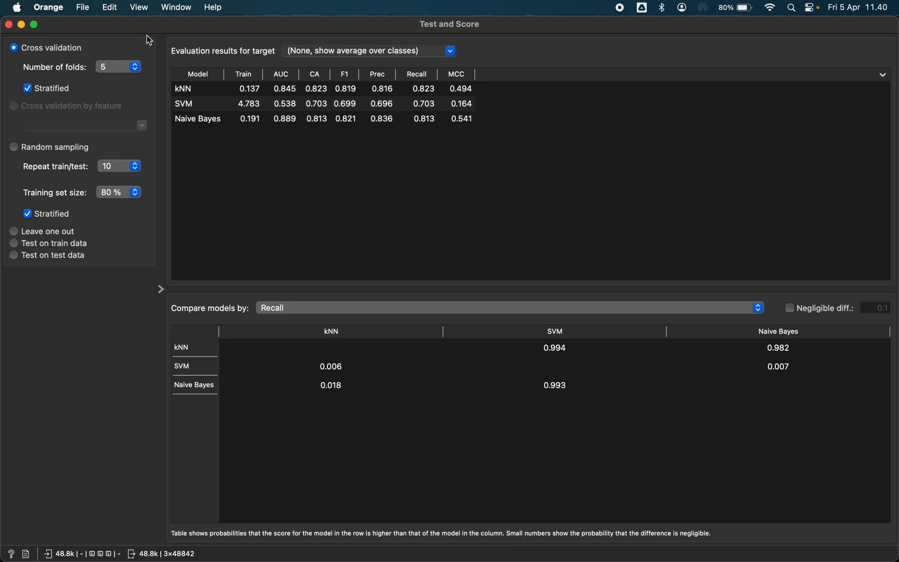
{"action": "left_click", "coordinate": [9, 25]}
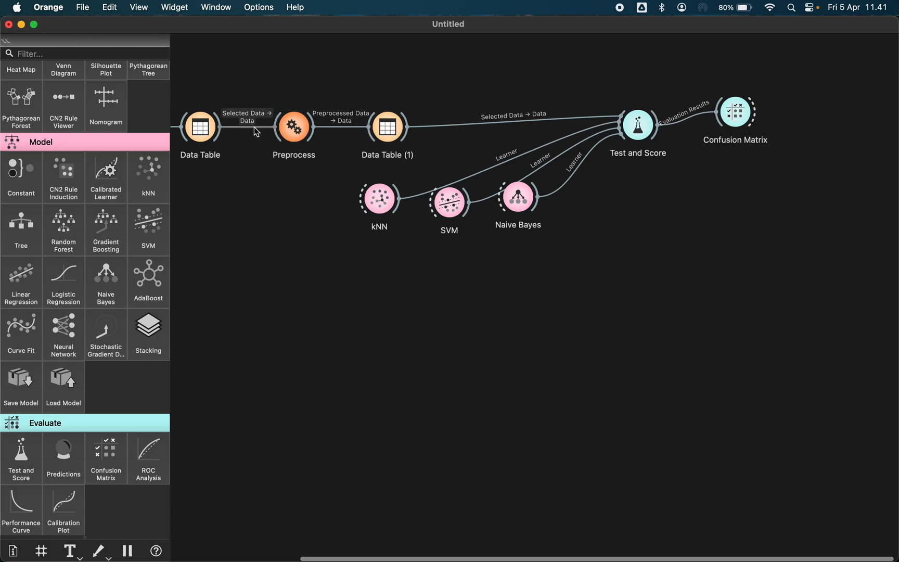
{"action": "scroll", "coordinate": [281, 149], "scroll_direction": "left", "scroll_amount": 5}
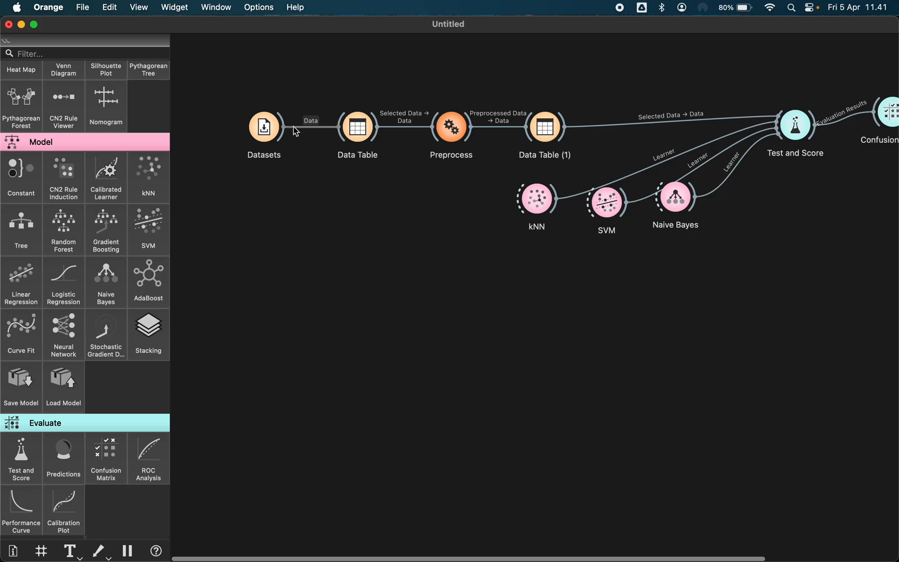
{"action": "left_click", "coordinate": [295, 130]}
{"action": "scroll", "coordinate": [462, 198], "scroll_direction": "right", "scroll_amount": 4}
{"action": "scroll", "coordinate": [461, 197], "scroll_direction": "down", "scroll_amount": 2}
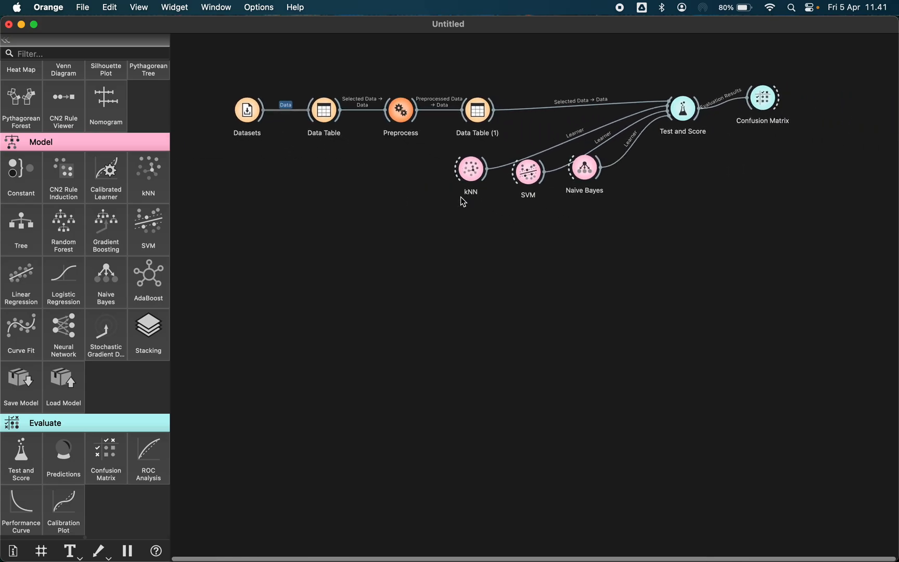